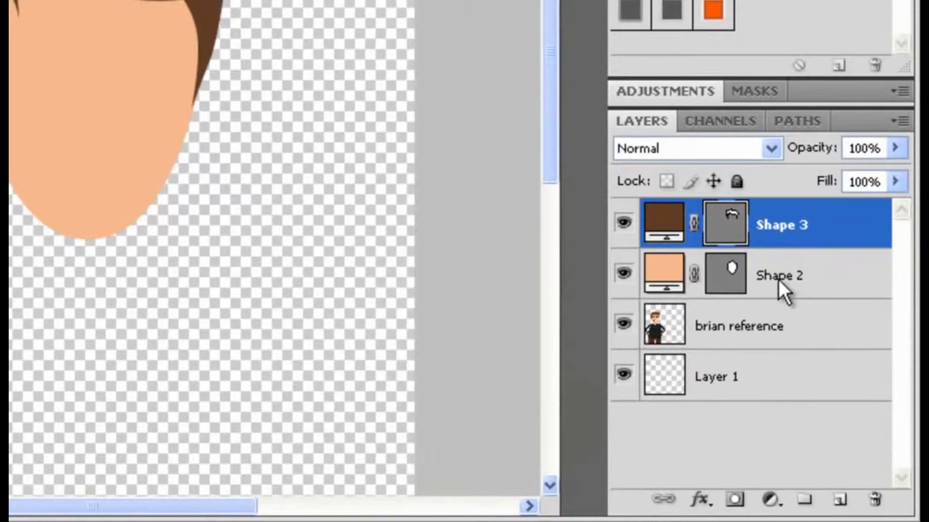
# Rename the skin-coloured shape layer as Face.
pyautogui.doubleClick(774, 276)
pyautogui.write('F')
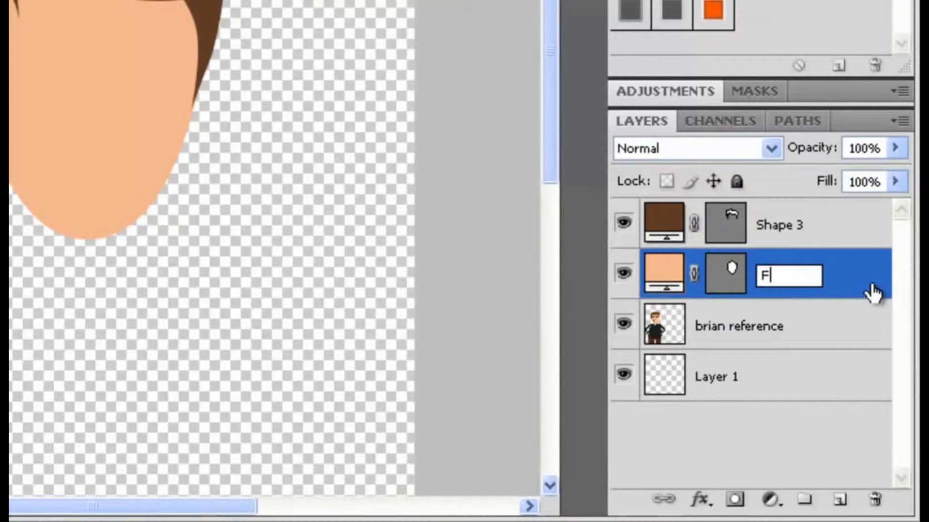
pyautogui.write('aceb')
pyautogui.press('BackSpace')
# Rename the brown shape layer above it as Hair.
pyautogui.click(771, 226)
pyautogui.doubleClick(770, 226)
pyautogui.write('Ha')
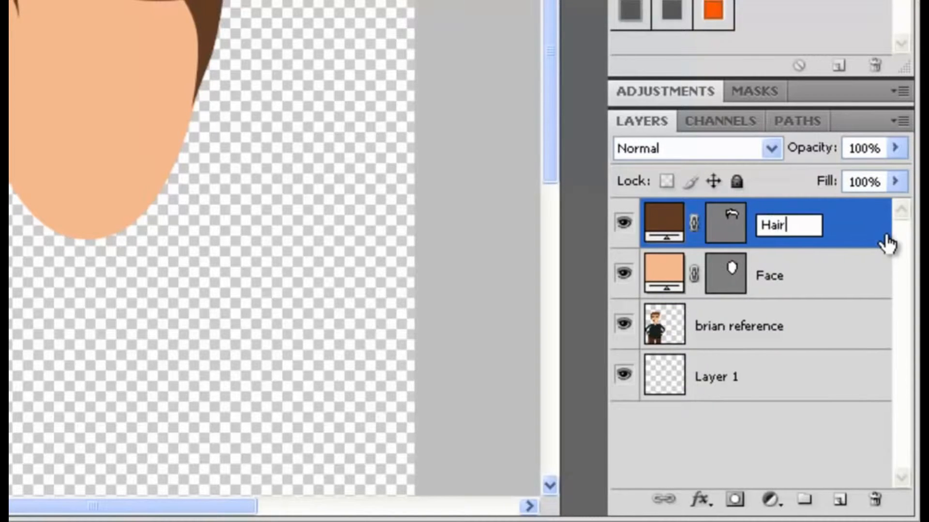
pyautogui.write('ir')
pyautogui.press('Return')
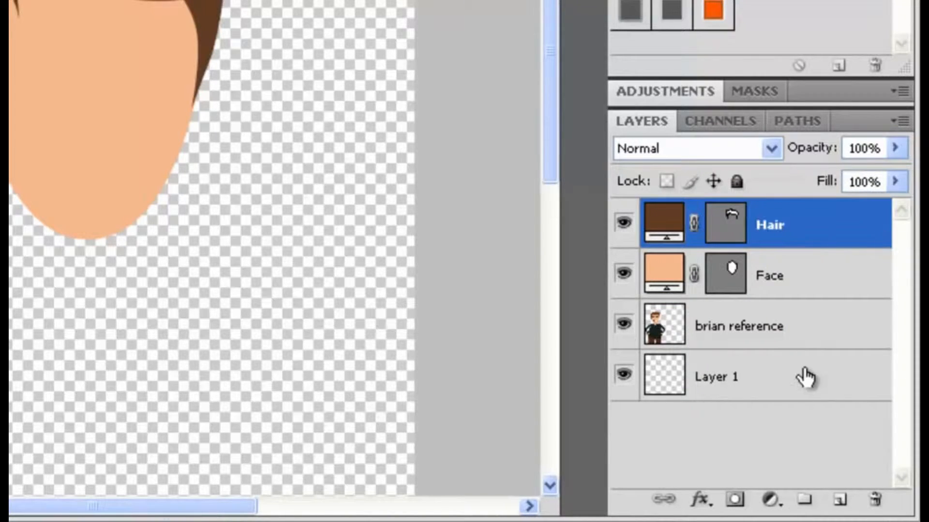
# Create a new layer group named Face Features.
pyautogui.click(804, 501)
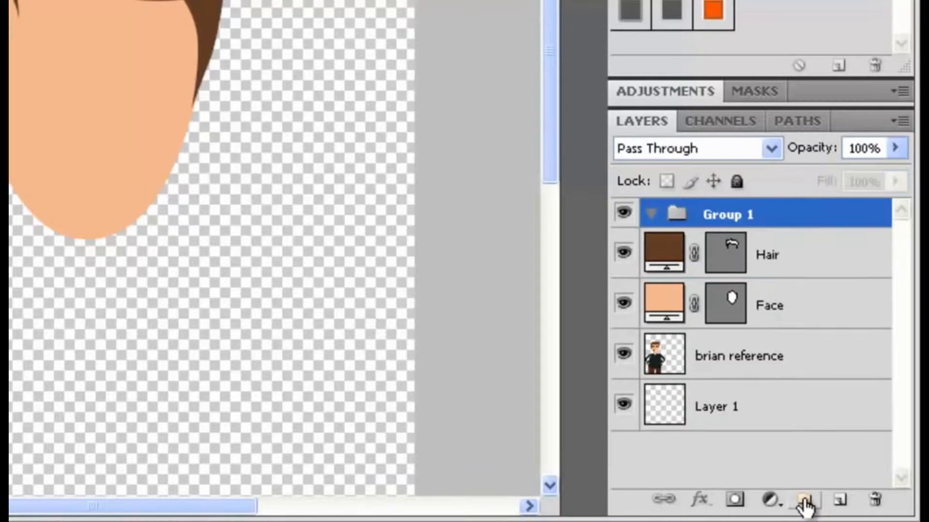
pyautogui.doubleClick(724, 220)
pyautogui.write('Face Features')
pyautogui.press('Return')
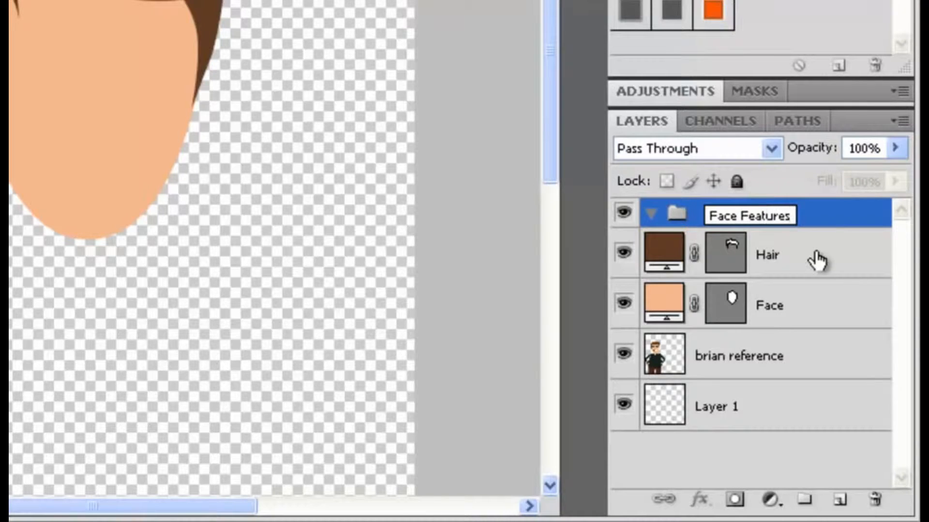
# Create a second layer group just above the Hair layer and name it Face Base/Hair.
pyautogui.click(816, 258)
pyautogui.click(774, 222)
pyautogui.click(764, 252)
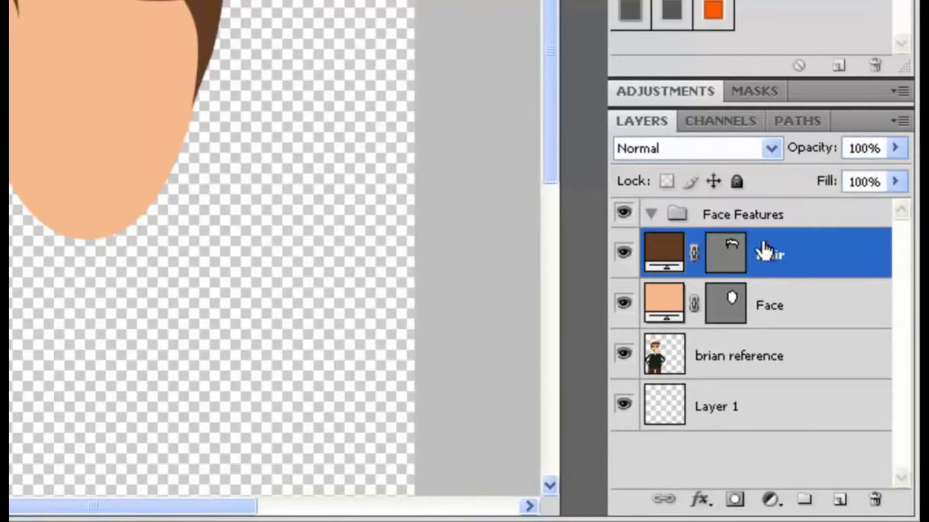
pyautogui.click(804, 500)
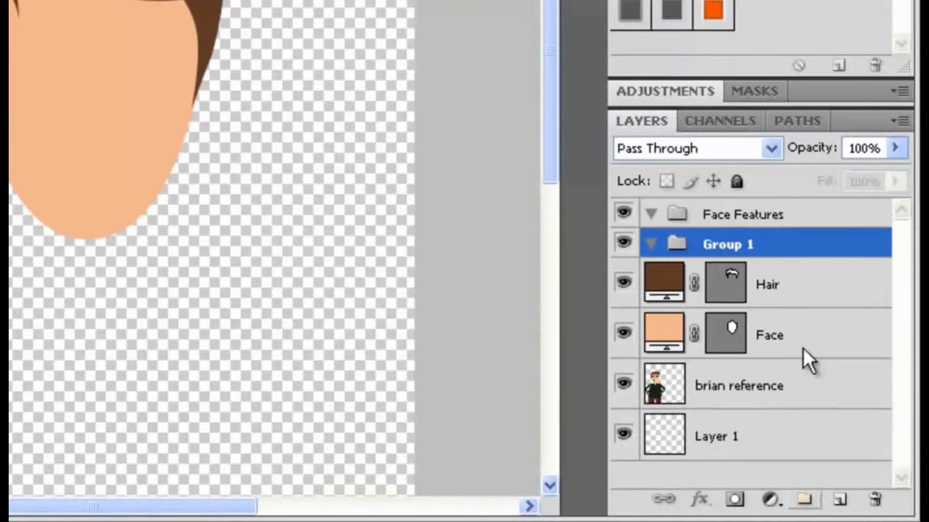
pyautogui.doubleClick(730, 245)
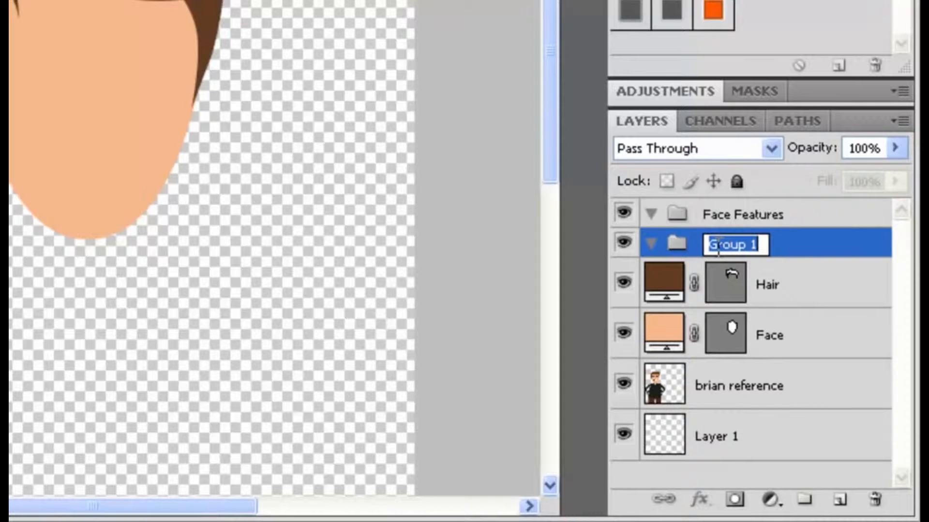
pyautogui.write('Face Base')
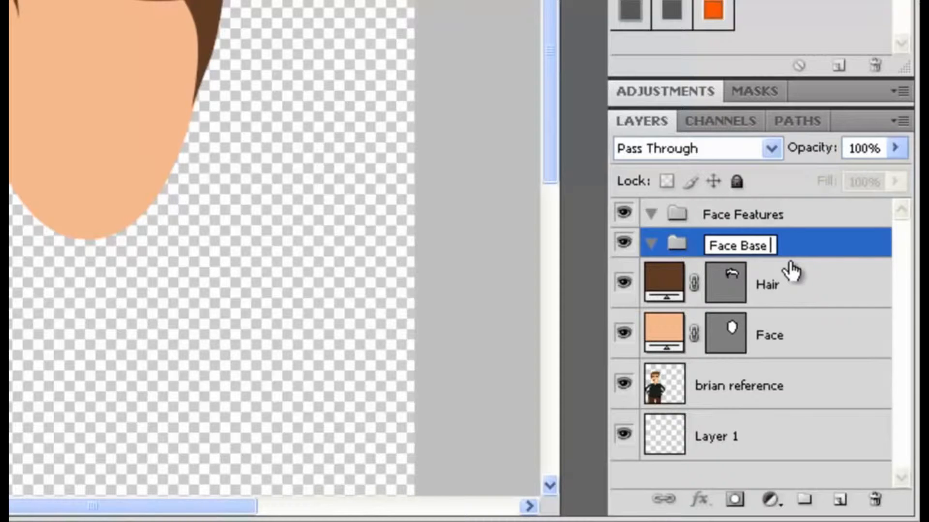
pyautogui.write('/Hair')
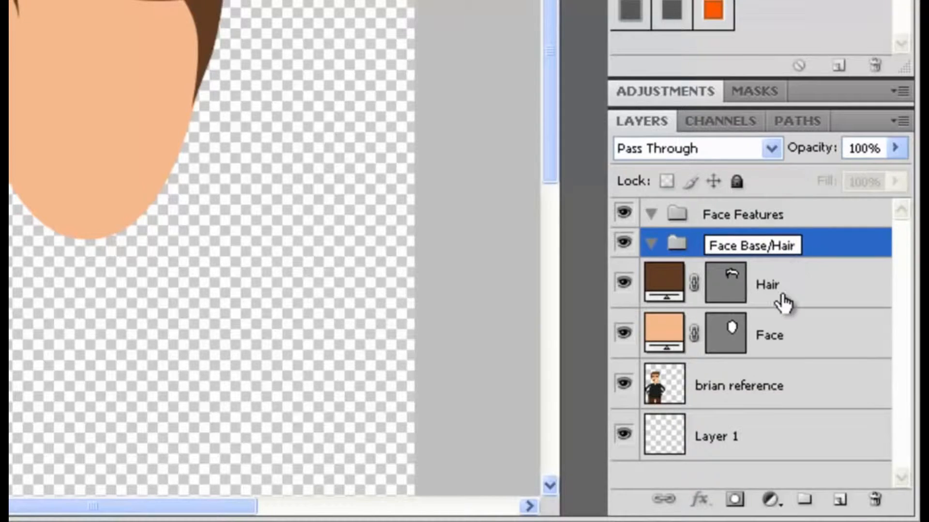
# Move the Hair and Face layers into the Face Base/Hair group and collapse it.
pyautogui.click(786, 301)
pyautogui.keyDown('shift'); pyautogui.click(793, 321); pyautogui.keyUp('shift')
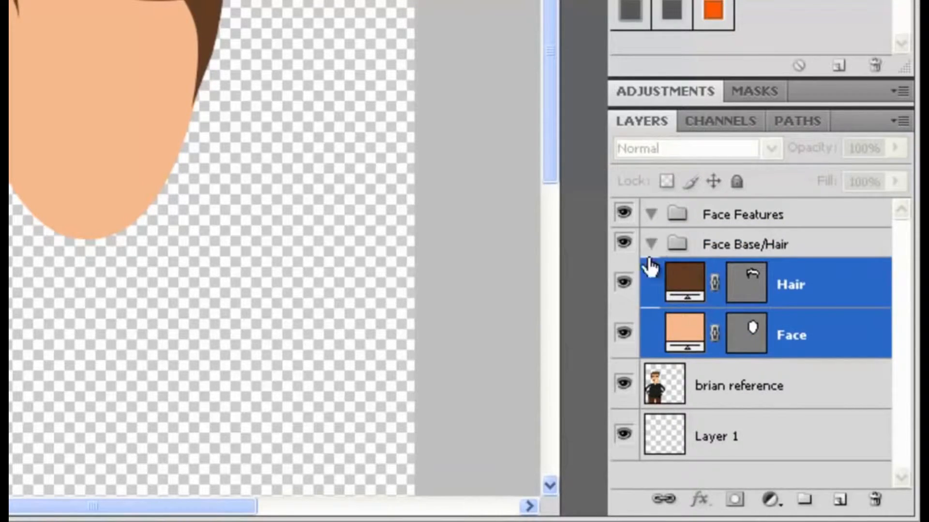
pyautogui.click(651, 243)
# With Face Features selected, draw a thin triangular shape with the Pen tool over the left brow area.
pyautogui.click(758, 218)
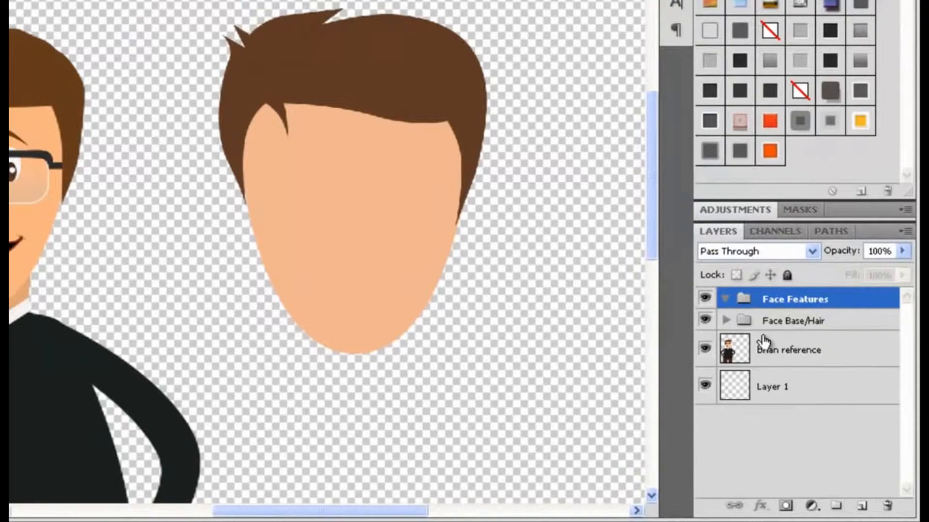
pyautogui.hotkey('ctrl', '+')
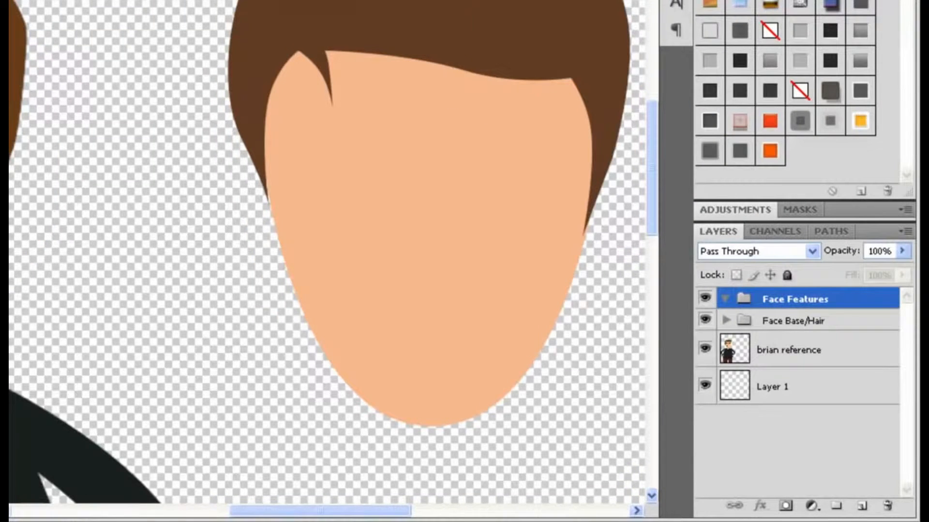
pyautogui.click(30, 242)
pyautogui.click(102, 242)
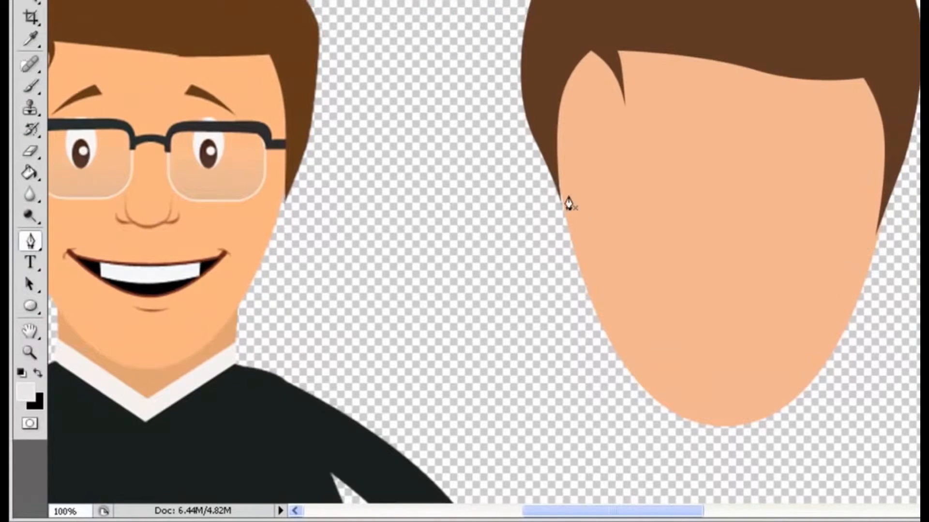
pyautogui.click(664, 116)
pyautogui.click(583, 146)
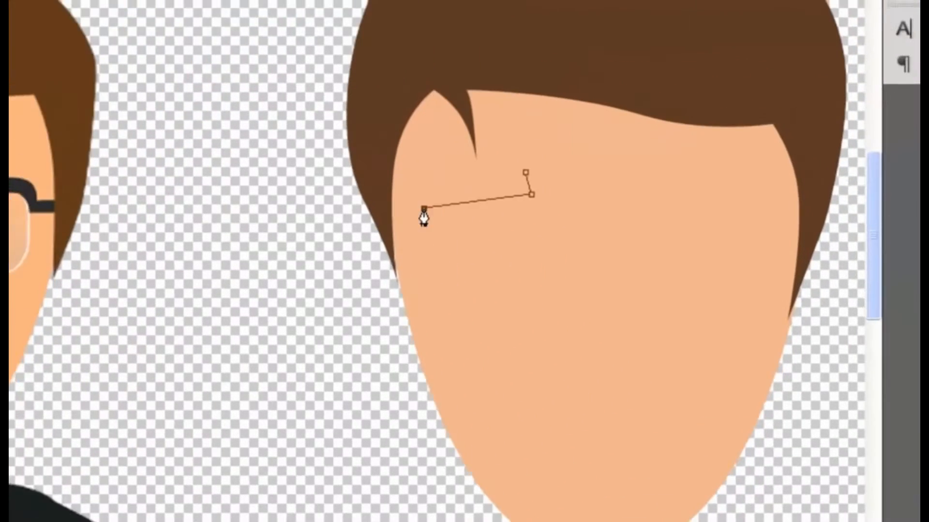
pyautogui.click(526, 172)
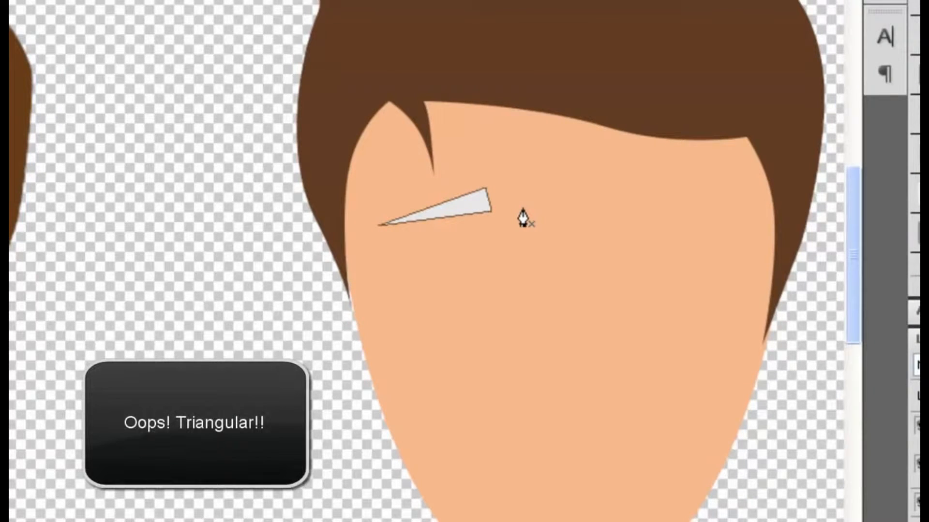
# Set the triangle's fill colour to the hair brown 5f3c25 by sampling the hair.
pyautogui.hotkey('ctrl', '+')
pyautogui.hotkey('ctrl', '+')
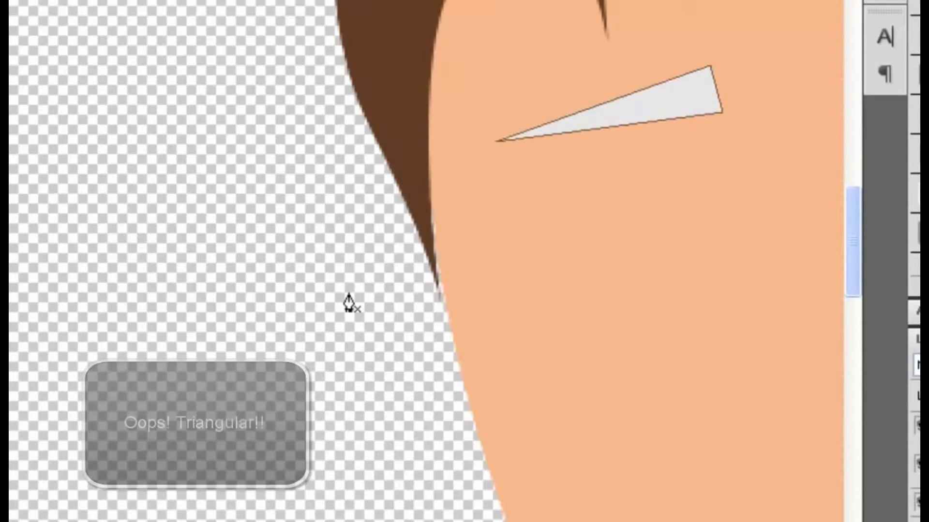
pyautogui.hotkey('ctrl', '-')
pyautogui.hotkey('ctrl', '-')
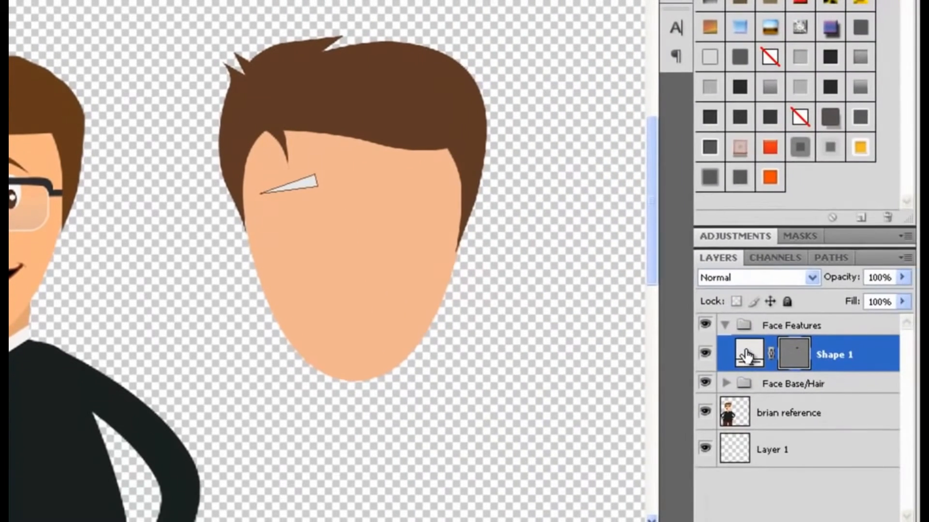
pyautogui.doubleClick(747, 354)
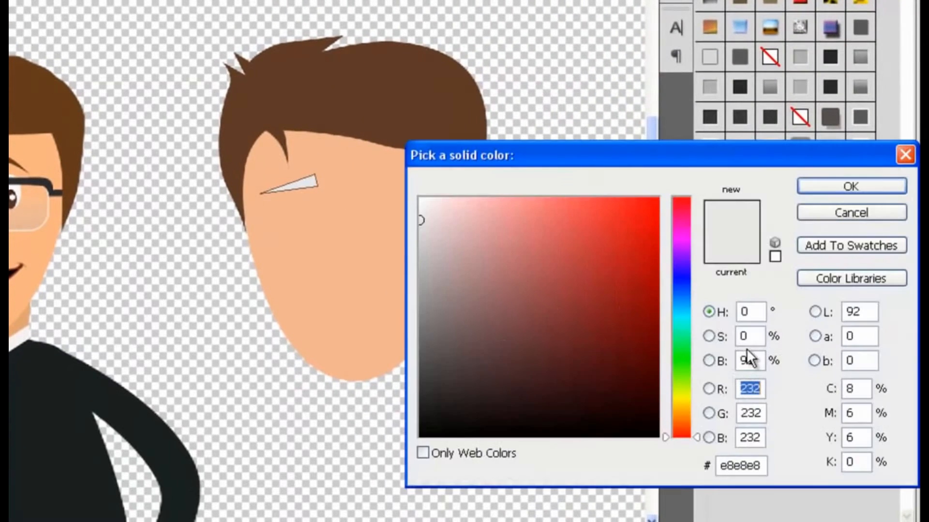
pyautogui.moveTo(568, 153); pyautogui.dragTo(582, 140)
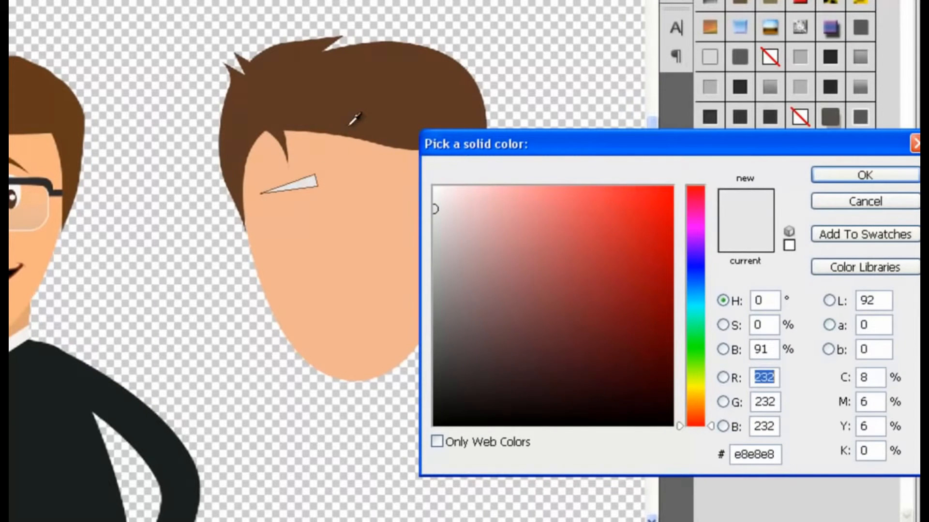
pyautogui.click(368, 110)
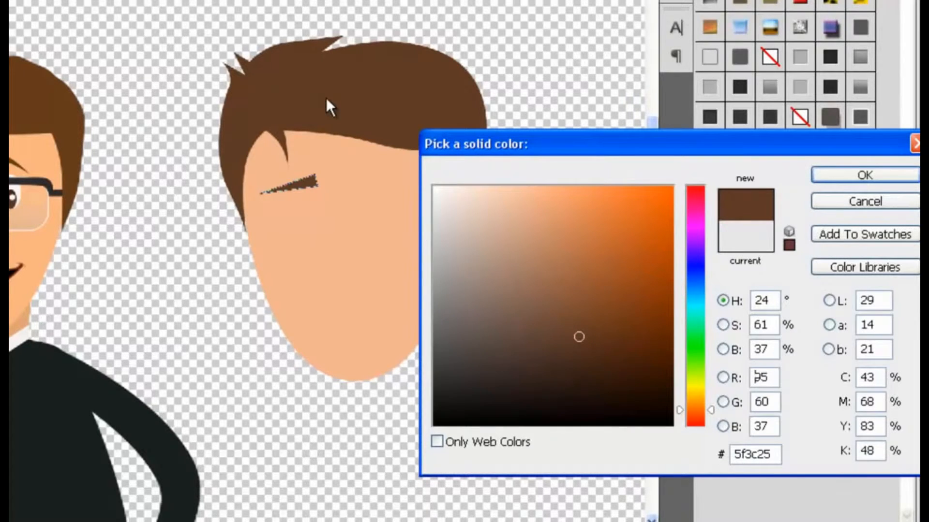
pyautogui.click(839, 175)
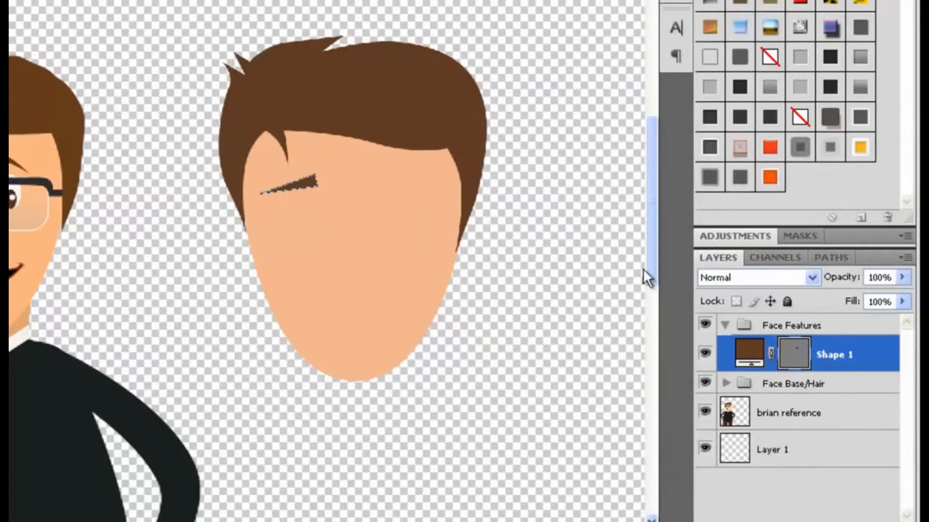
# Add anchor points to the triangle's long edges and drag them upward to curve it into an eyebrow.
pyautogui.hotkey('ctrl', '+')
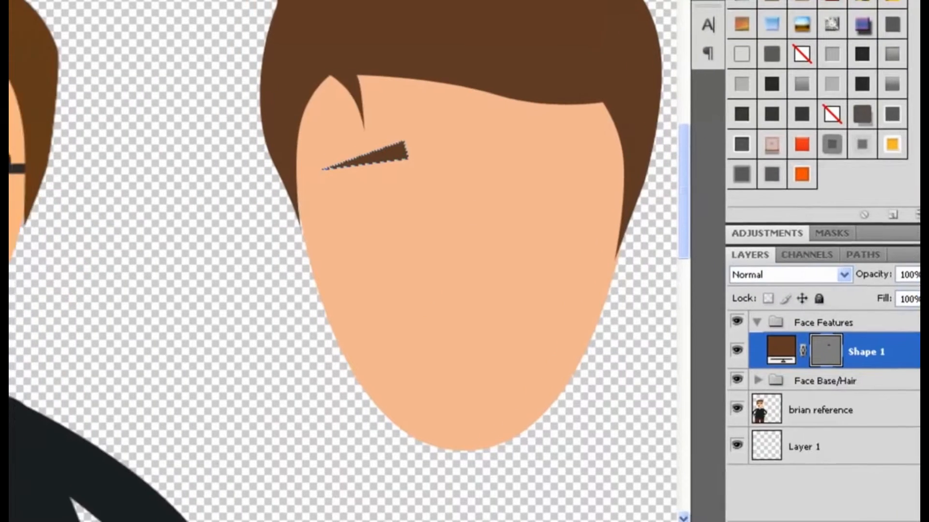
pyautogui.click(32, 241)
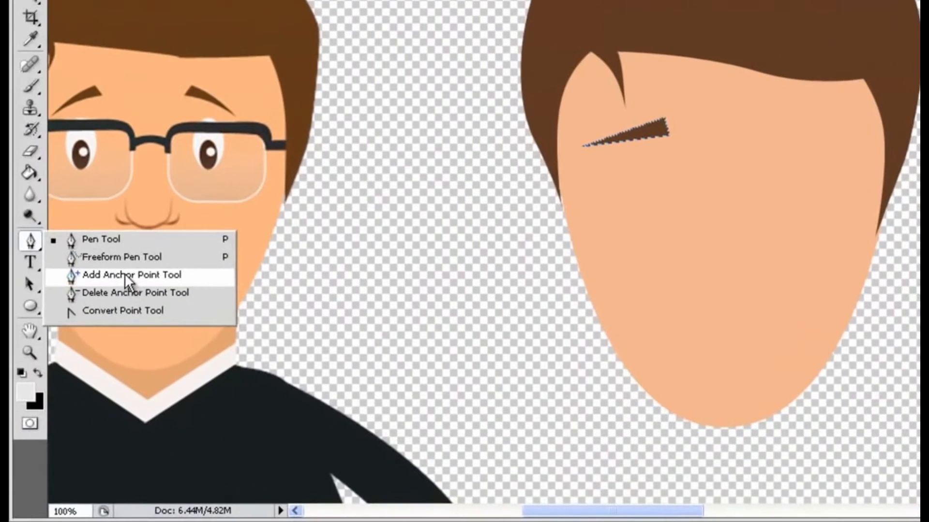
pyautogui.click(124, 274)
pyautogui.click(622, 131)
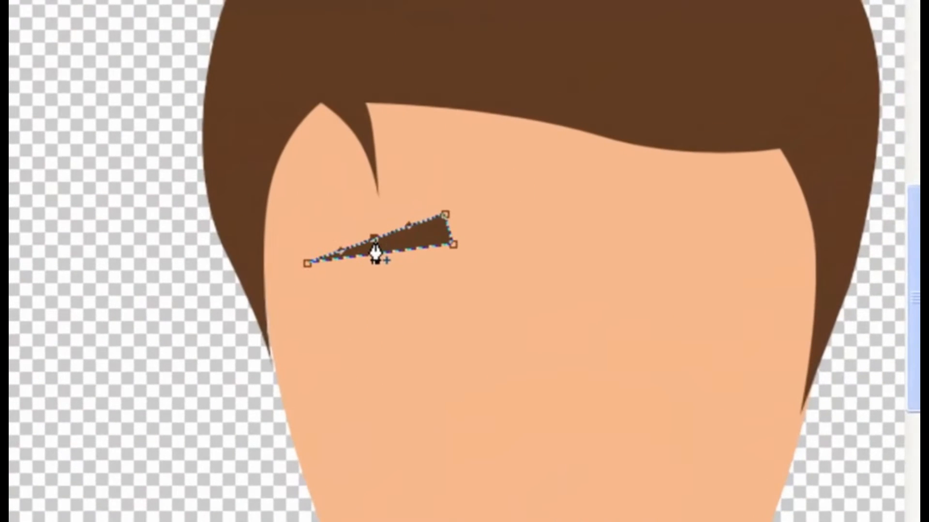
pyautogui.moveTo(375, 240); pyautogui.dragTo(373, 227)
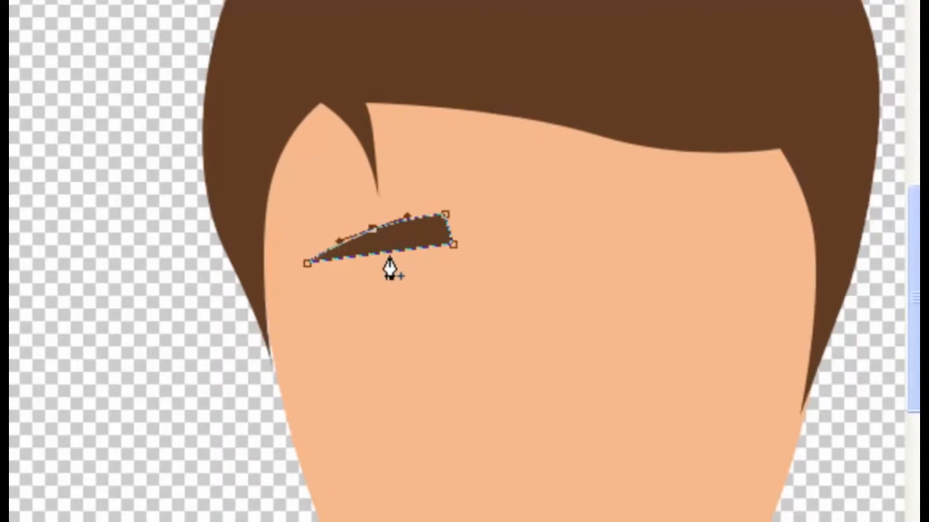
pyautogui.moveTo(388, 249); pyautogui.dragTo(385, 237)
pyautogui.press('Return')
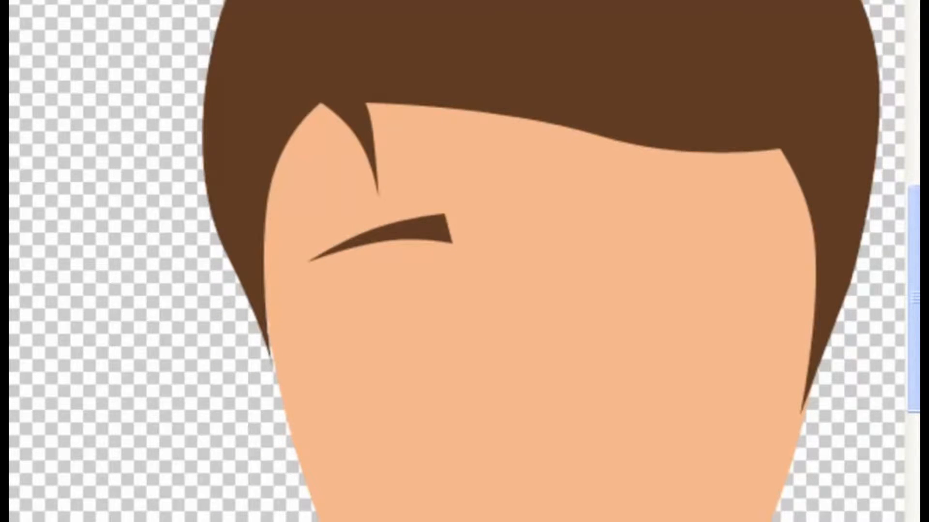
# Rename the eyebrow shape layer as eyebrow left.
pyautogui.doubleClick(837, 331)
pyautogui.write('ey')
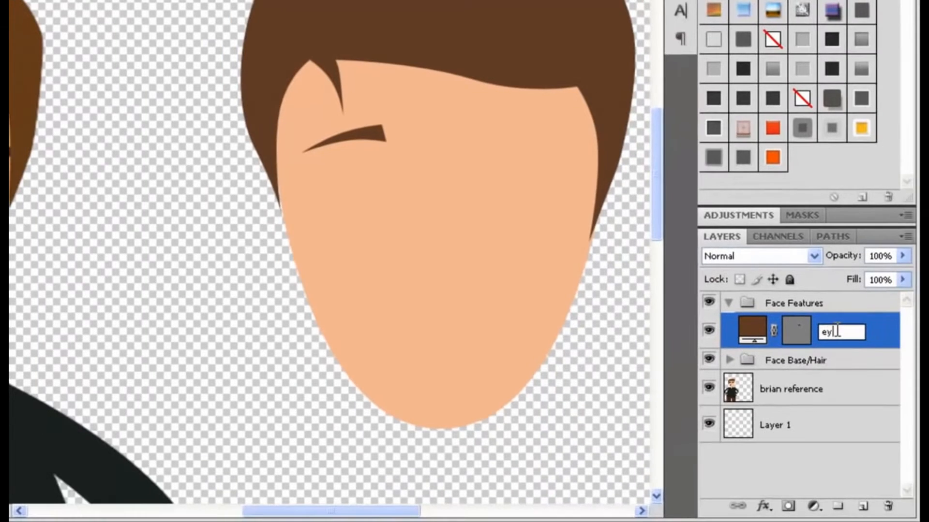
pyautogui.write('ebrow left')
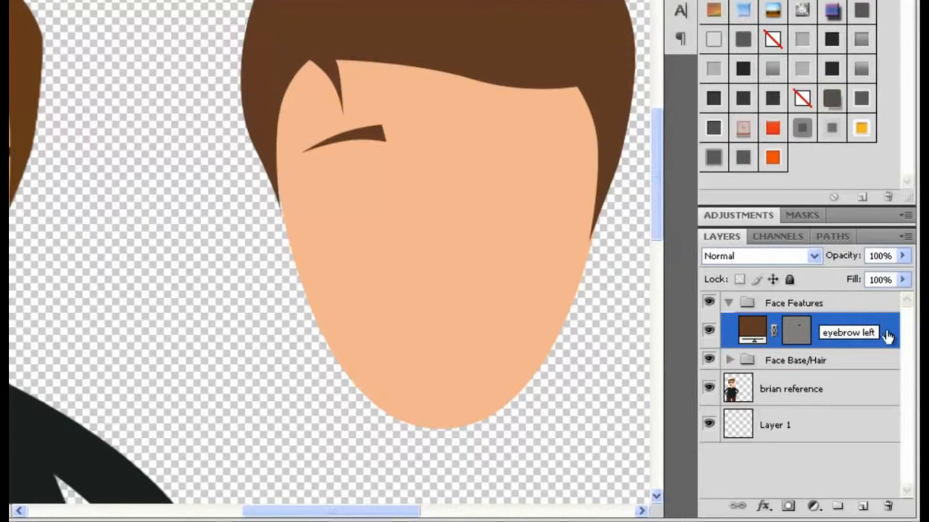
pyautogui.press('Return')
# Duplicate the eyebrow layer, flipping the copy horizontally and placing it over the right brow.
pyautogui.moveTo(891, 330); pyautogui.dragTo(866, 507)
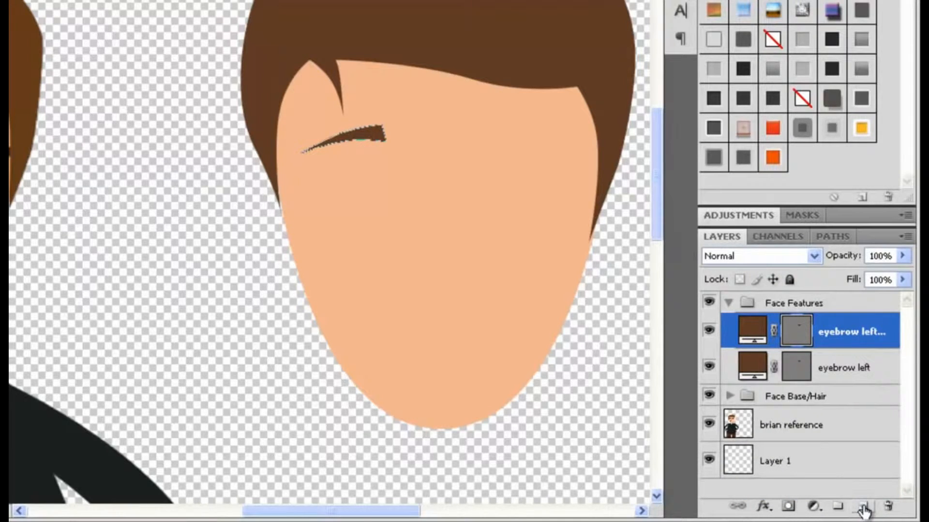
pyautogui.hotkey('ctrl', 't')
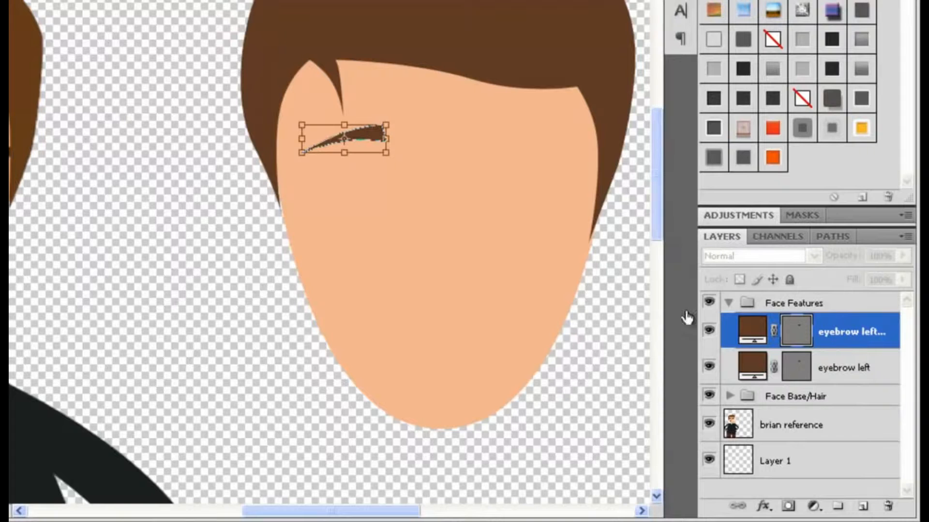
pyautogui.rightClick(364, 135)
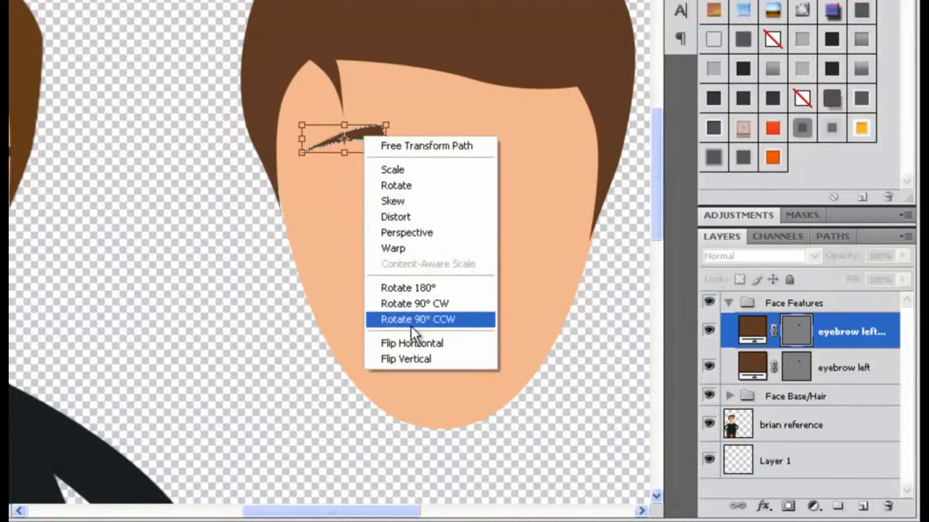
pyautogui.click(422, 346)
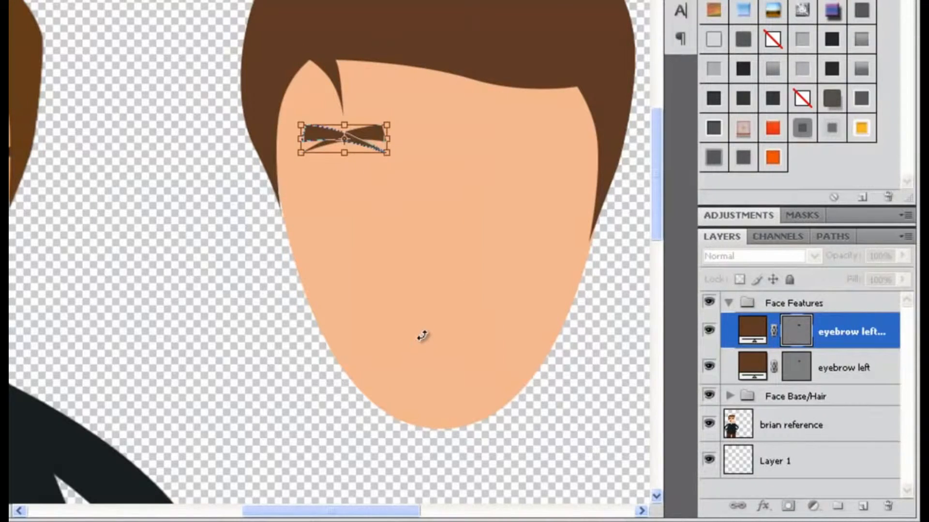
pyautogui.press('Return')
pyautogui.moveTo(328, 138); pyautogui.dragTo(504, 137)
# Select the eyebrow left layer and rotate that eyebrow so its inner end tilts upward.
pyautogui.moveTo(798, 367); pyautogui.dragTo(806, 330)
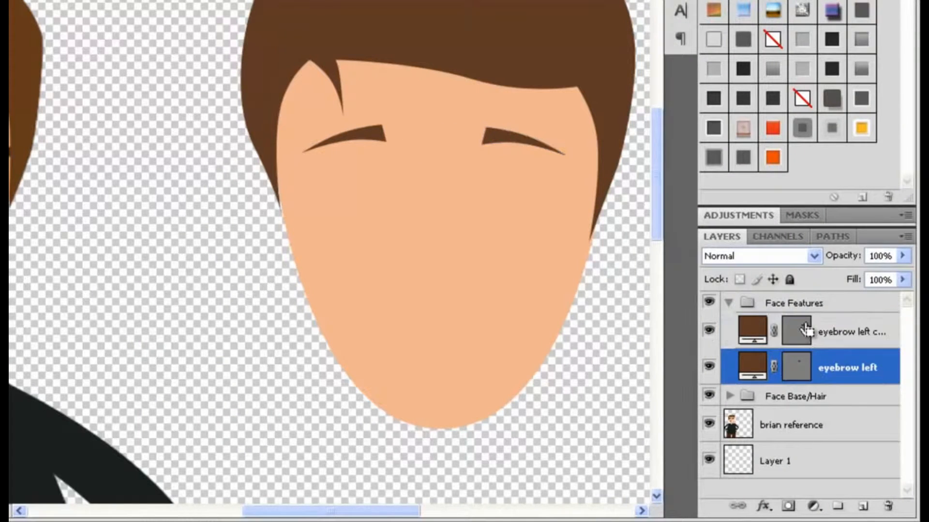
pyautogui.hotkey('ctrl', 't')
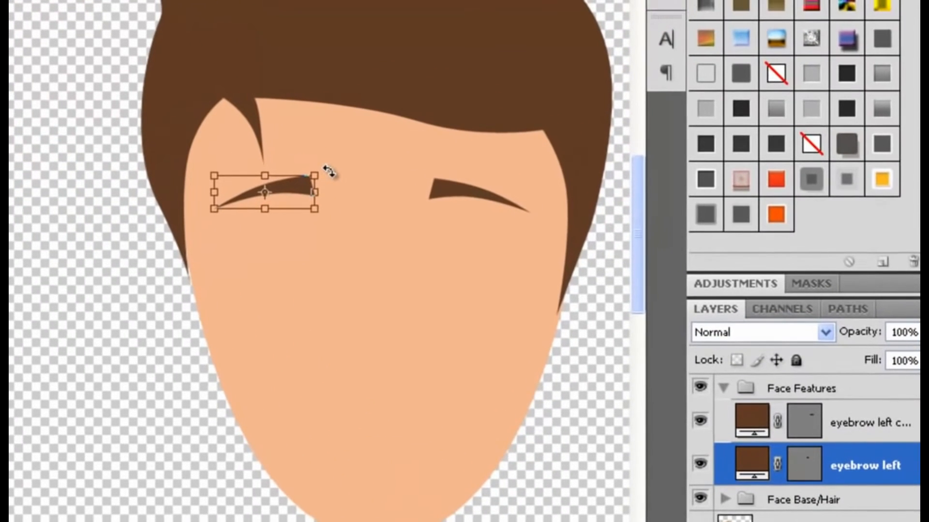
pyautogui.moveTo(325, 172); pyautogui.dragTo(320, 152)
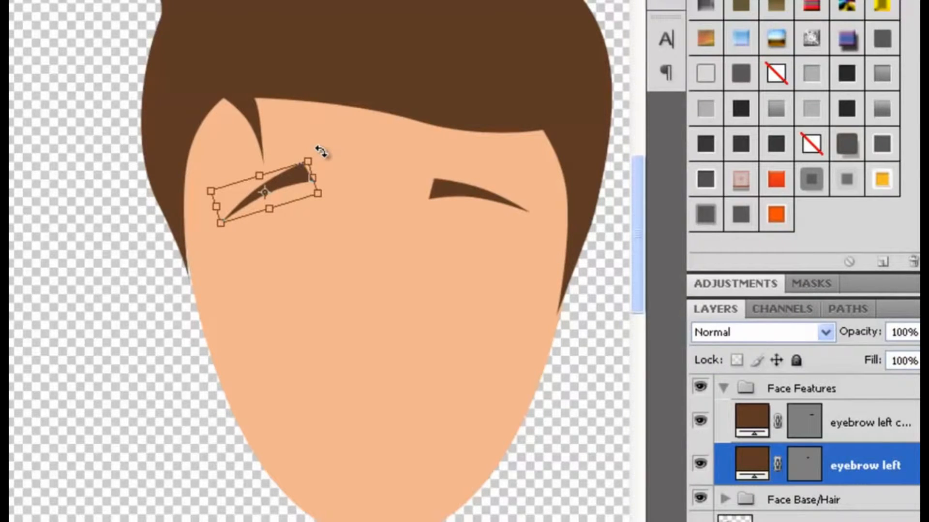
pyautogui.press('Return')
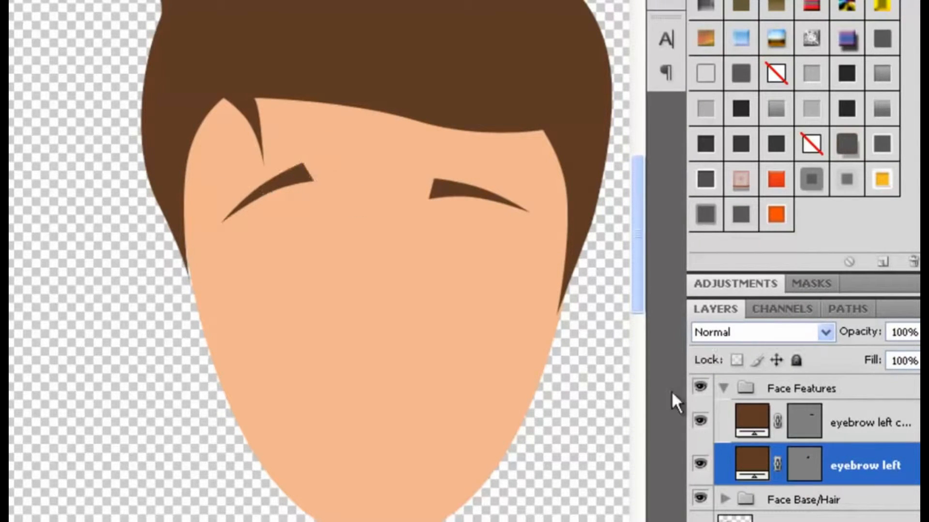
# Select the copied eyebrow layer and rotate it slightly to match the angle of the other brow.
pyautogui.keyDown('ctrl'); pyautogui.click(804, 419); pyautogui.keyUp('ctrl')
pyautogui.hotkey('ctrl', 't')
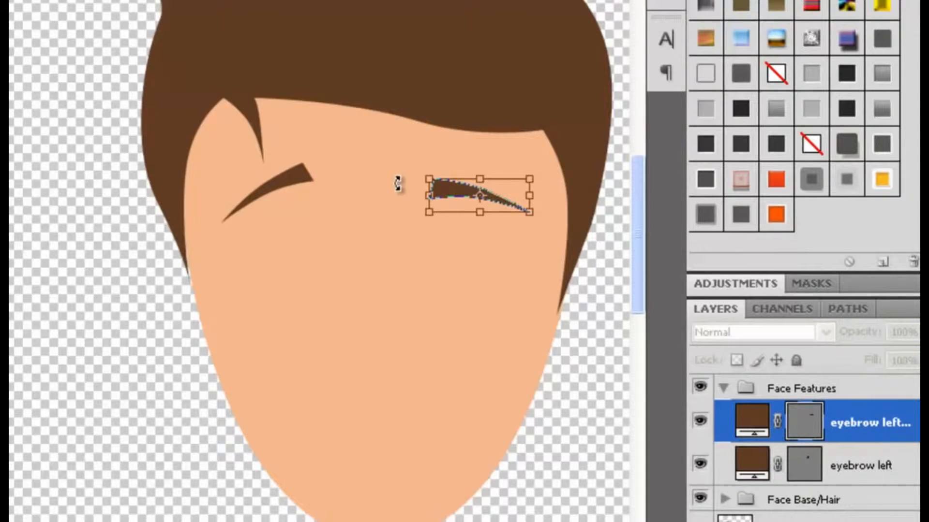
pyautogui.moveTo(406, 169); pyautogui.dragTo(411, 152)
pyautogui.press('Return')
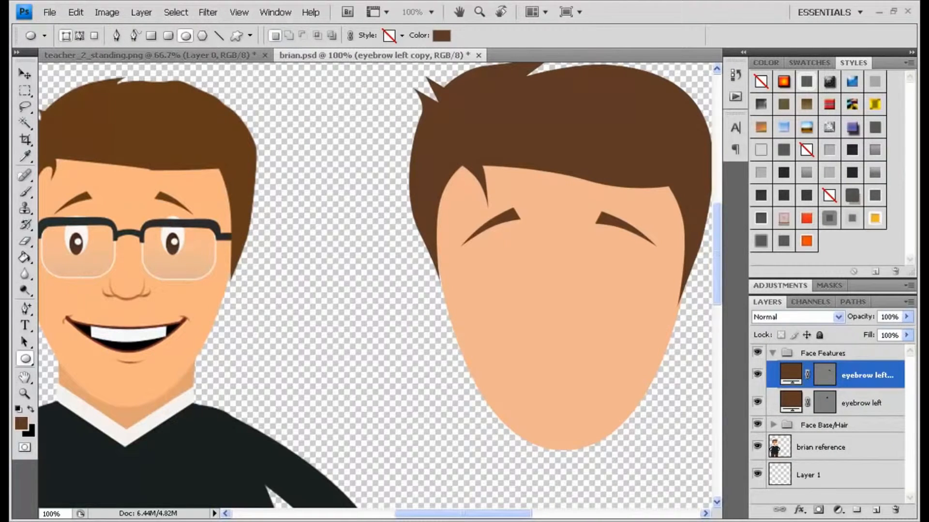
# Set the foreground colour to white ffffff and draw an upright oval eye white below the left eyebrow.
pyautogui.click(20, 422)
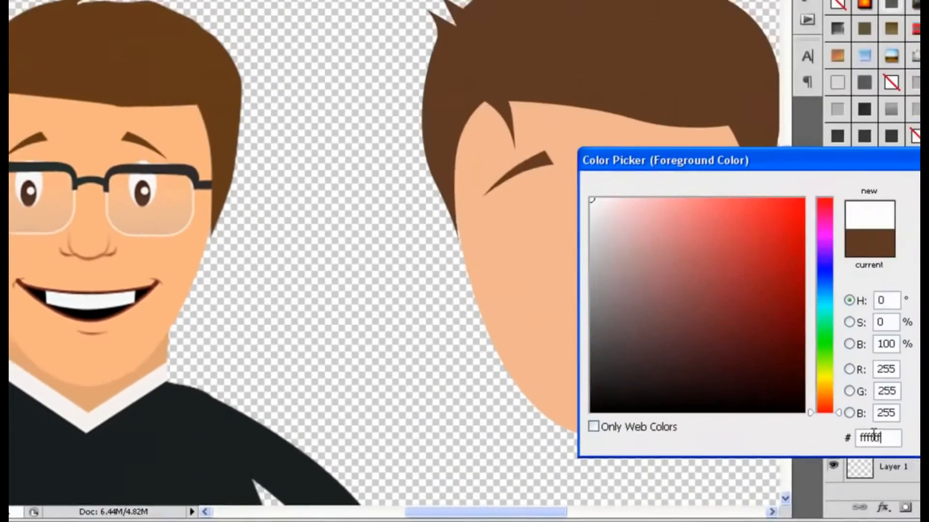
pyautogui.doubleClick(806, 441)
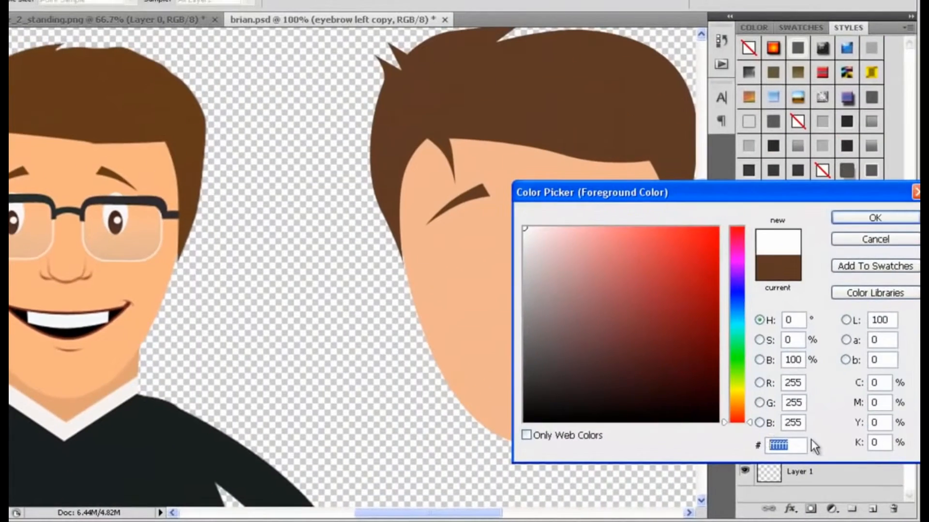
pyautogui.write('ffffff')
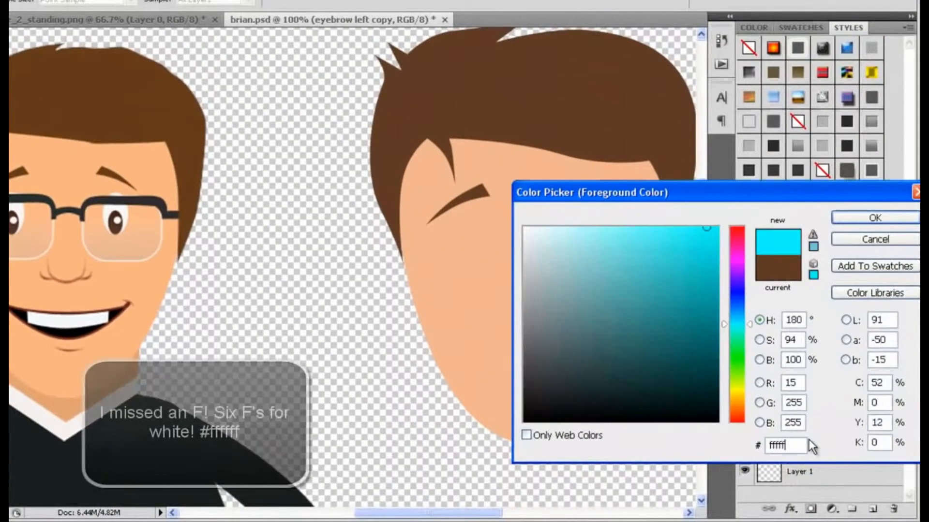
pyautogui.click(881, 221)
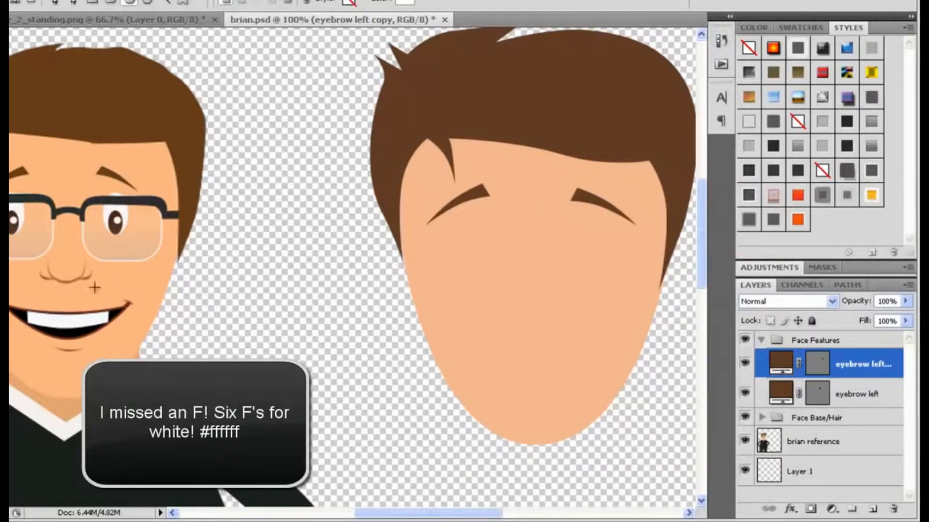
pyautogui.click(9, 343)
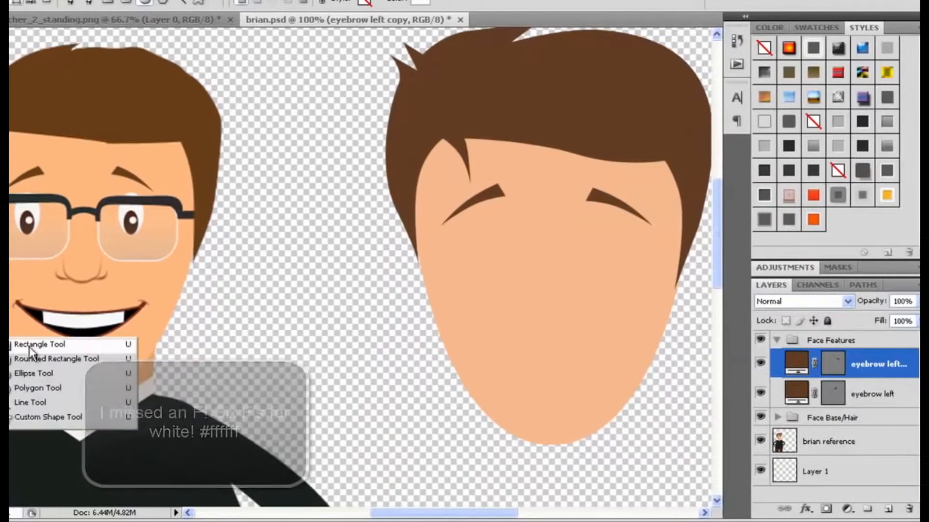
pyautogui.click(26, 374)
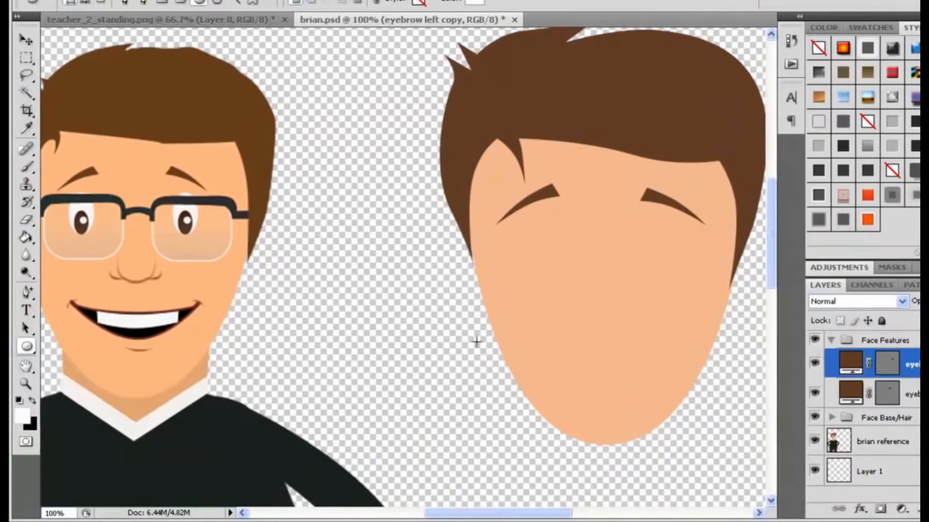
pyautogui.moveTo(516, 219); pyautogui.dragTo(551, 278)
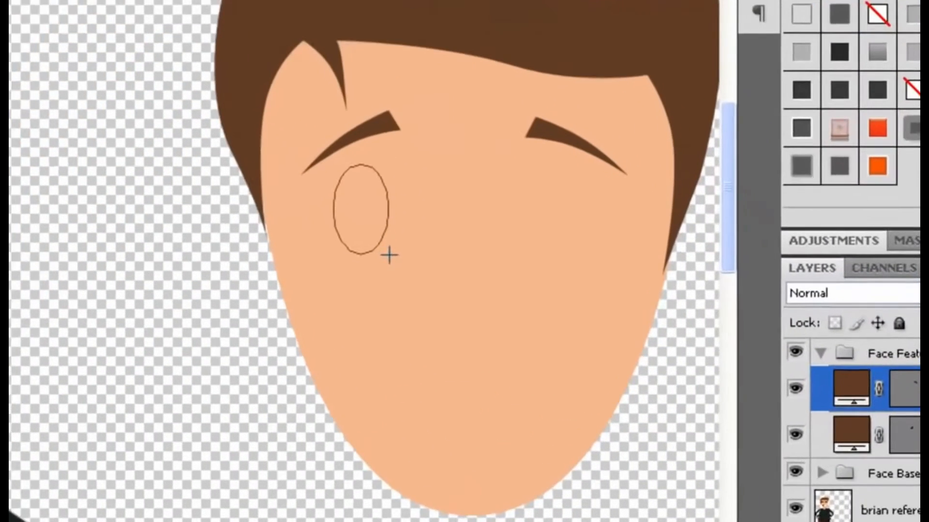
pyautogui.moveTo(389, 255); pyautogui.dragTo(345, 216)
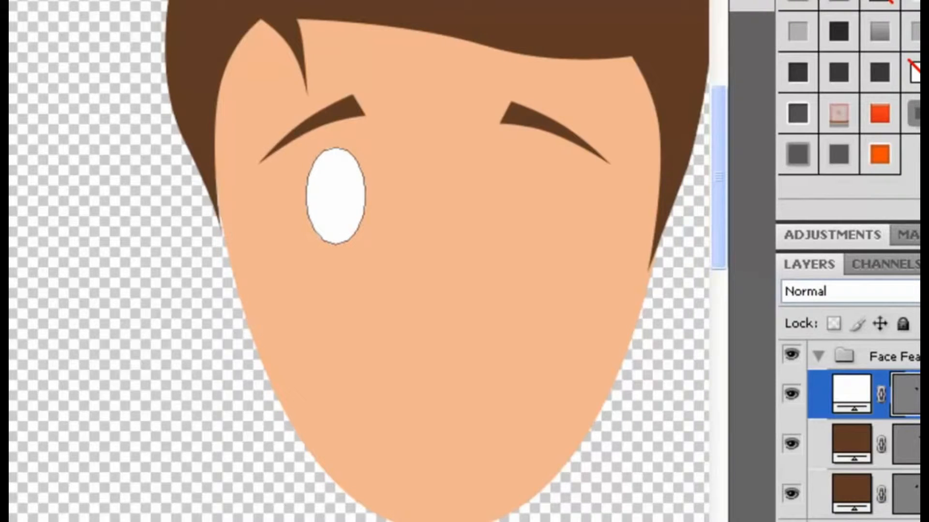
# Group the eye shape layer and rename the new group Eye Left.
pyautogui.hotkey('ctrl', 'g')
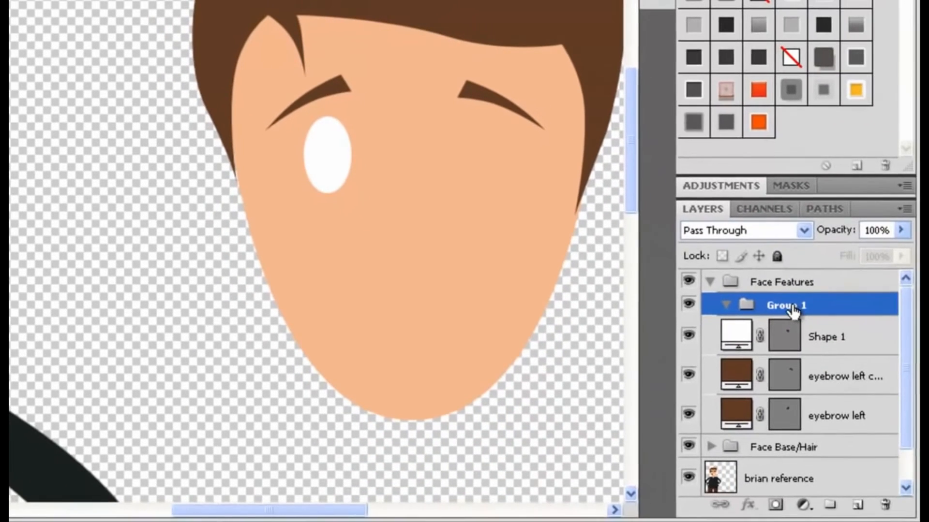
pyautogui.doubleClick(782, 307)
pyautogui.write('Ey')
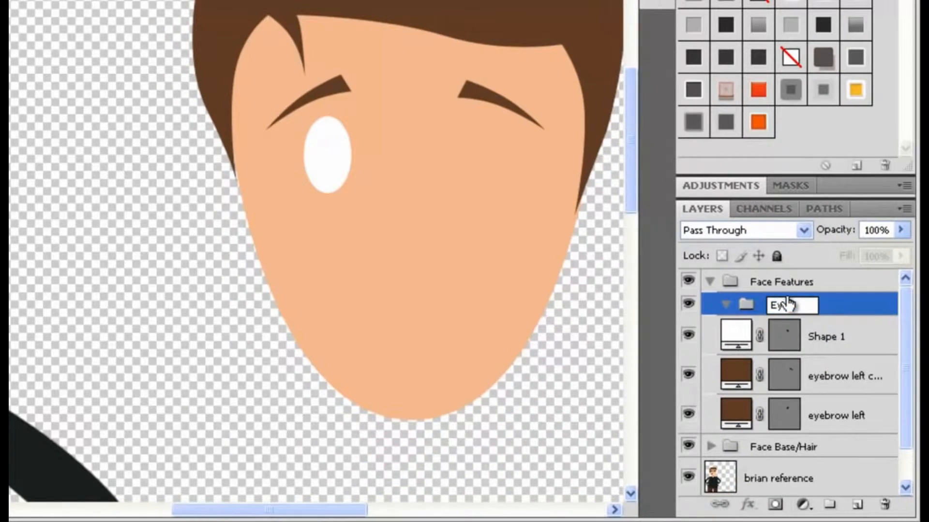
pyautogui.write('e Right')
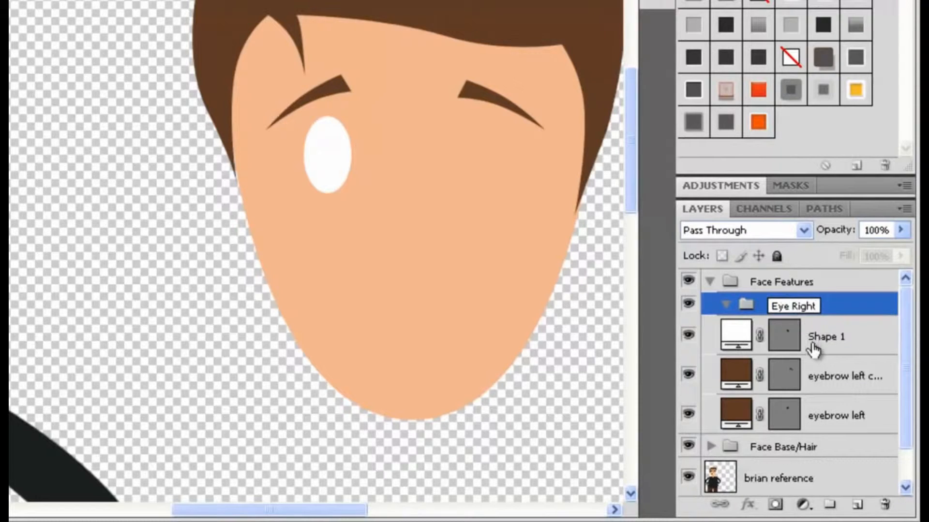
pyautogui.press('BackSpace')
pyautogui.press('BackSpace')
pyautogui.press('BackSpace')
pyautogui.press('BackSpace')
pyautogui.press('BackSpace')
pyautogui.write('Left')
pyautogui.press('Return')
# Set the foreground colour to the hair brown 5f3c25 by sampling the hair.
pyautogui.moveTo(829, 340); pyautogui.dragTo(825, 309)
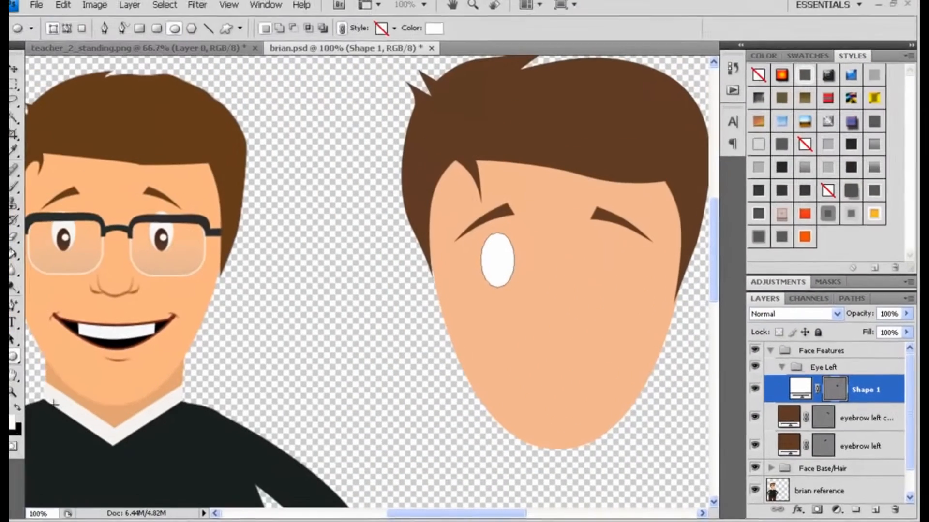
pyautogui.click(22, 425)
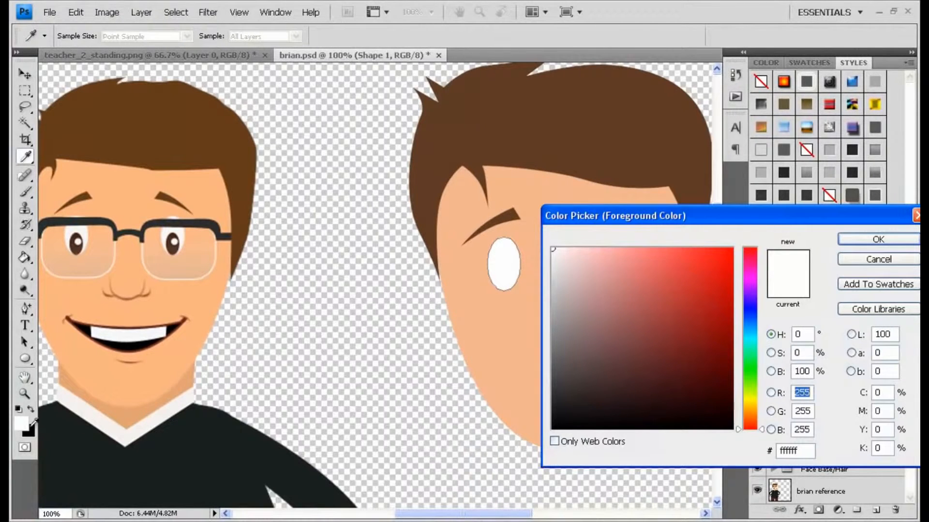
pyautogui.click(492, 127)
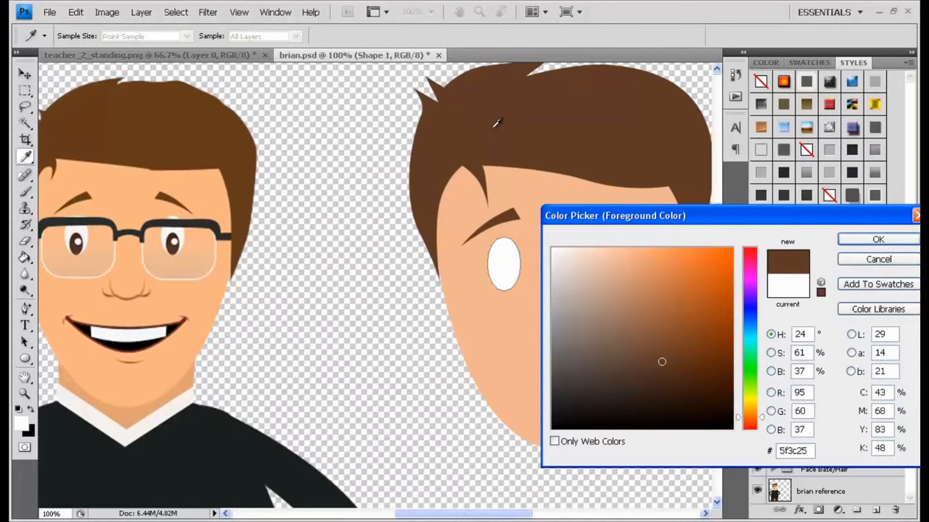
pyautogui.click(855, 241)
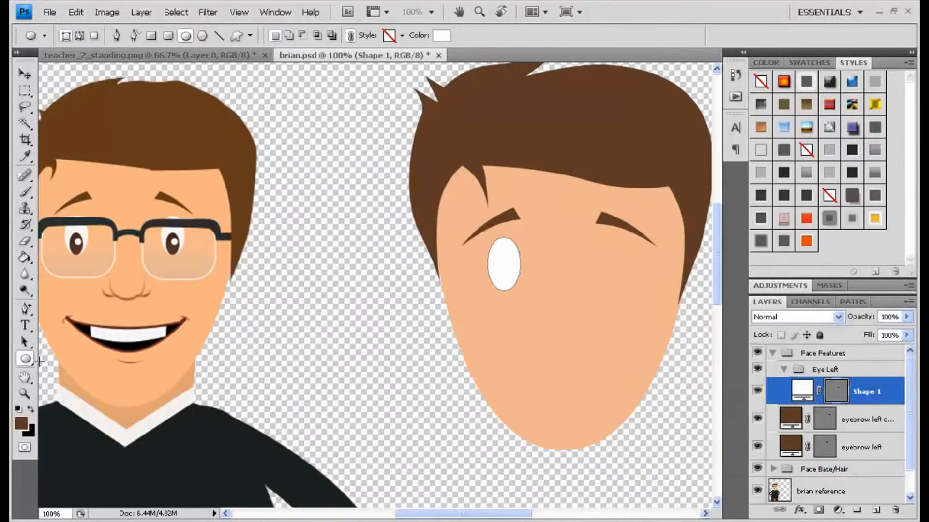
# Draw a smaller ellipse inside the eye white with the Ellipse Tool and fill it with the hair brown.
pyautogui.rightClick(26, 358)
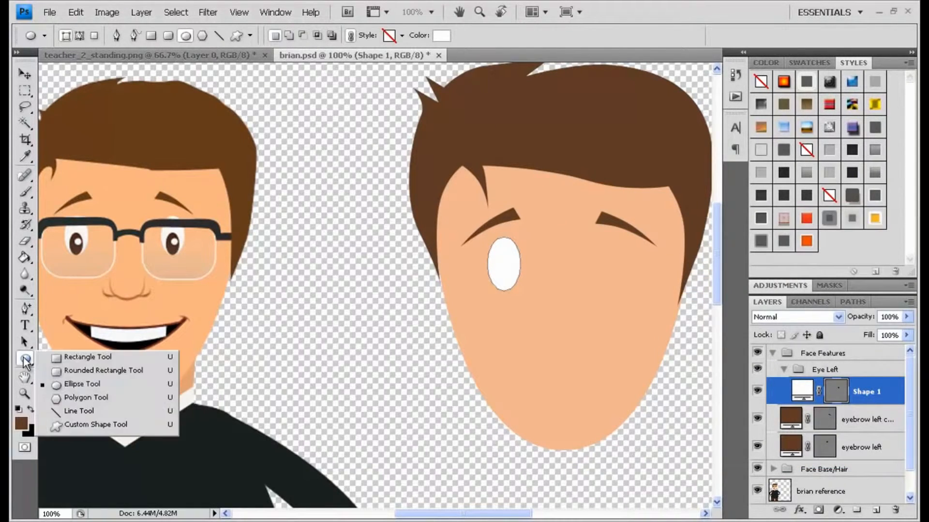
pyautogui.click(75, 384)
pyautogui.moveTo(493, 259); pyautogui.dragTo(514, 291)
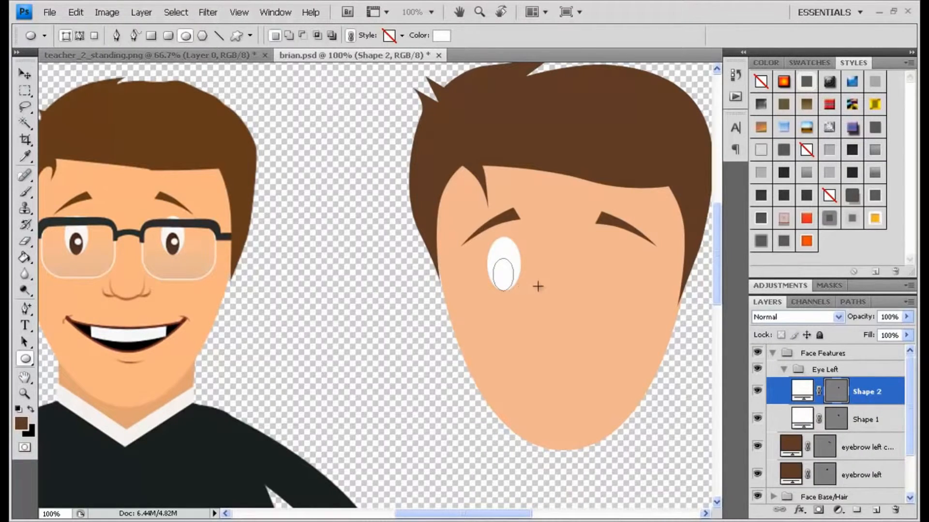
pyautogui.doubleClick(802, 390)
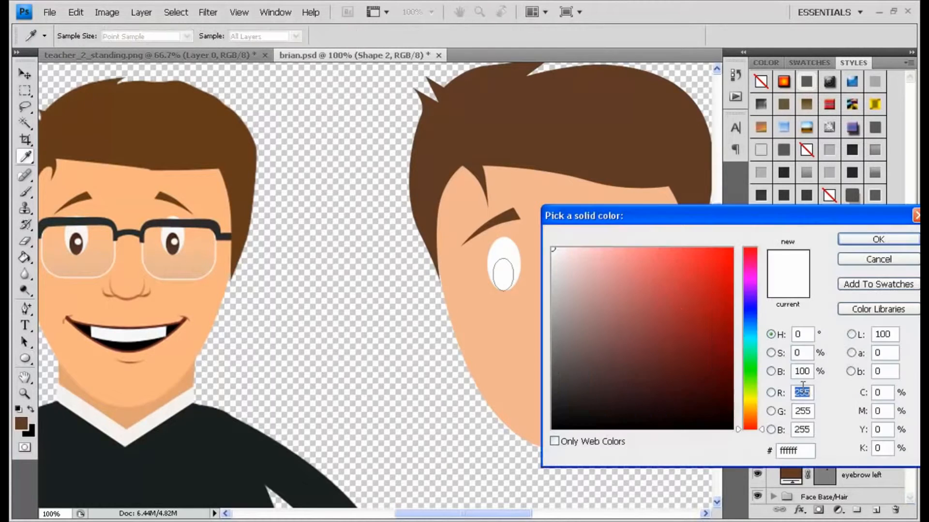
pyautogui.click(504, 127)
pyautogui.click(845, 239)
# Move and resize the brown pupil so it sits in the lower part of the eye white.
pyautogui.press('v')
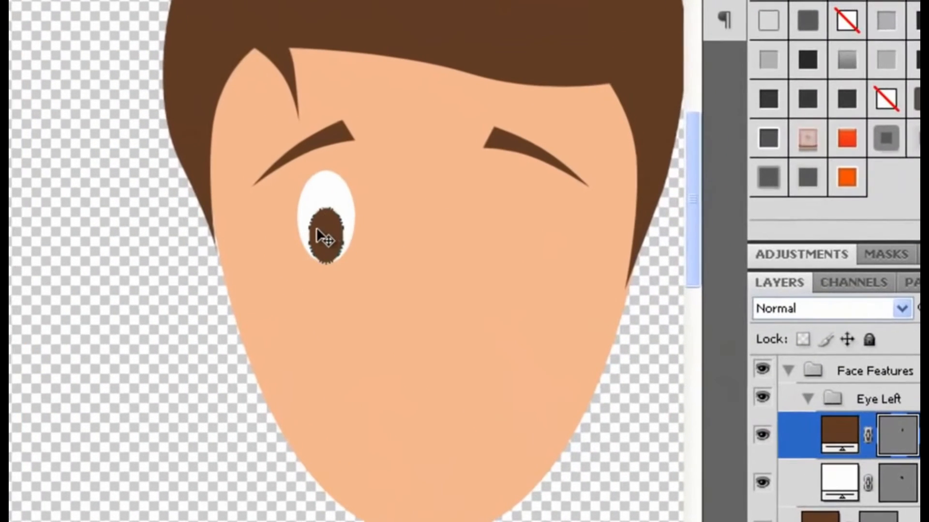
pyautogui.moveTo(500, 273)
pyautogui.mouseDown()
pyautogui.moveTo(503, 252)
pyautogui.moveTo(487, 279)
pyautogui.mouseUp()
pyautogui.moveTo(298, 245); pyautogui.dragTo(325, 234)
pyautogui.moveTo(342, 197); pyautogui.dragTo(326, 239)
pyautogui.press('Return')
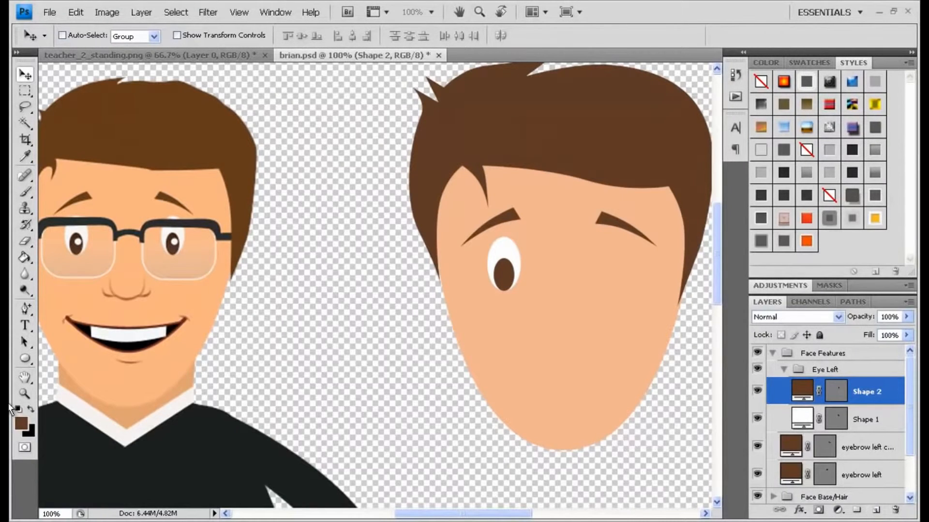
# Draw a tiny ellipse on the pupil as a highlight and fill it white by sampling the eye white.
pyautogui.click(25, 359)
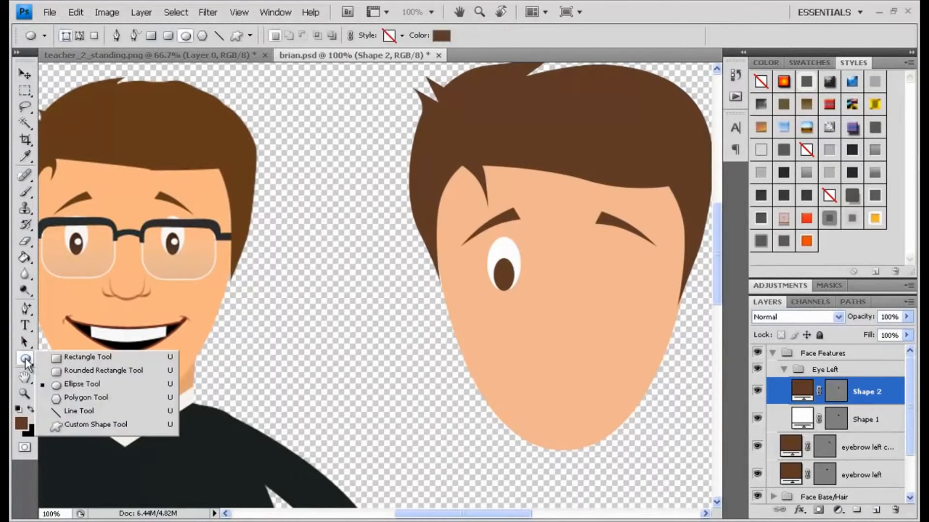
pyautogui.click(80, 377)
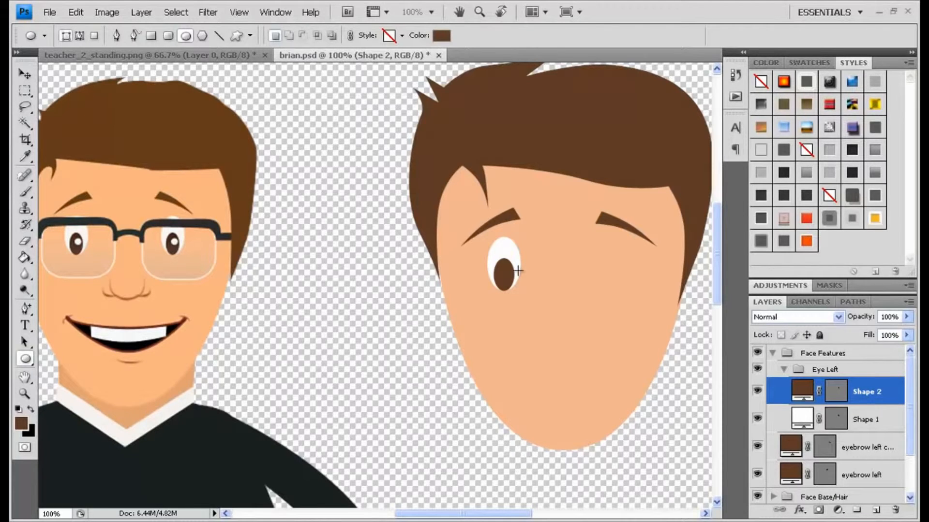
pyautogui.moveTo(500, 258); pyautogui.dragTo(508, 266)
pyautogui.doubleClick(801, 392)
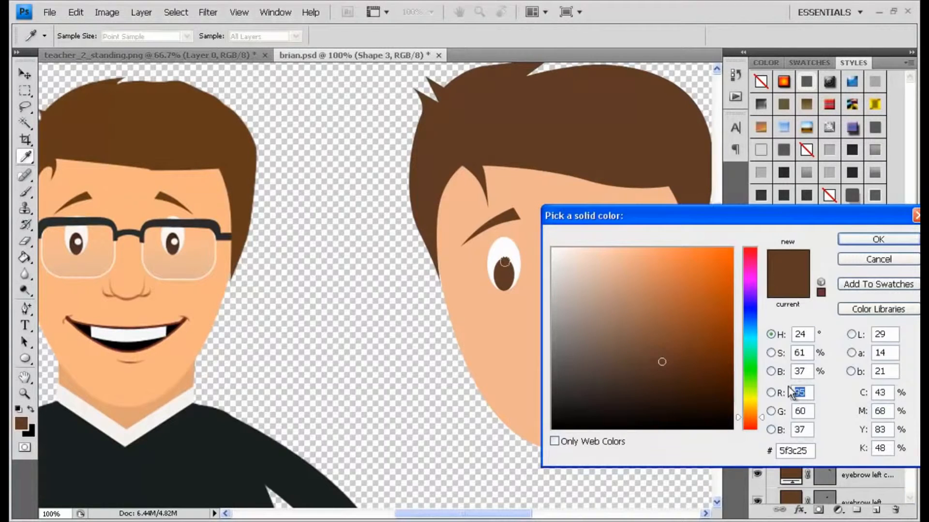
pyautogui.click(503, 247)
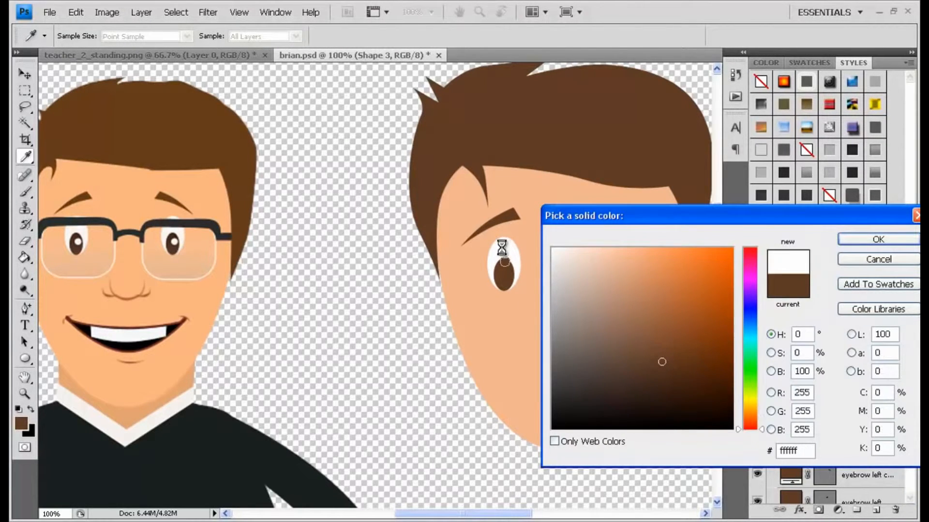
pyautogui.click(878, 239)
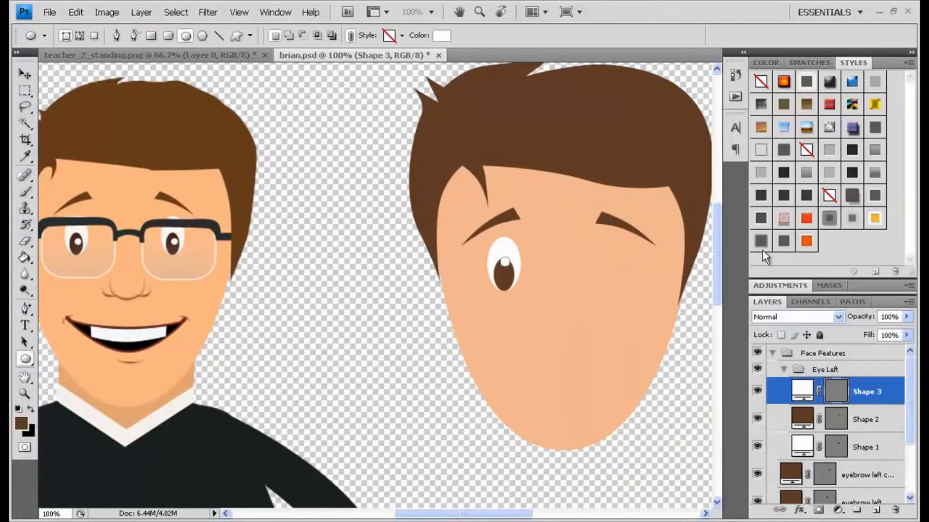
# Select the highlight layer and nudge the highlight slightly down and right on the pupil.
pyautogui.click(854, 426)
pyautogui.click(865, 395)
pyautogui.press('v')
pyautogui.moveTo(506, 263); pyautogui.dragTo(510, 269)
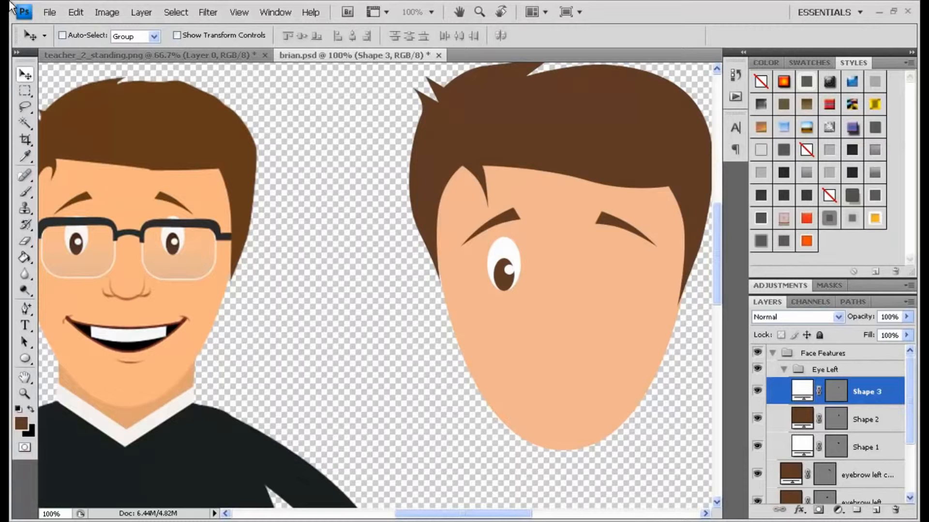
# Duplicate the Eye Left group and move the copy under the right eyebrow.
pyautogui.click(784, 369)
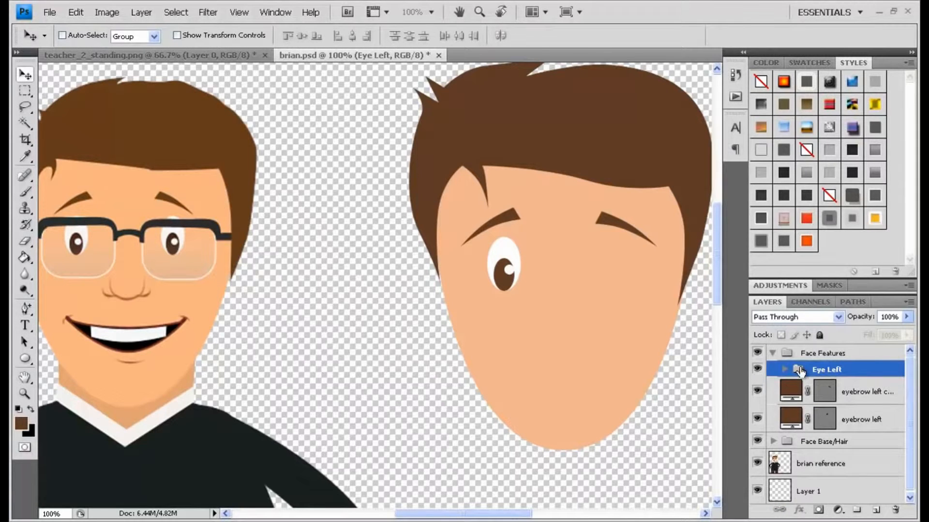
pyautogui.moveTo(874, 373); pyautogui.dragTo(857, 505)
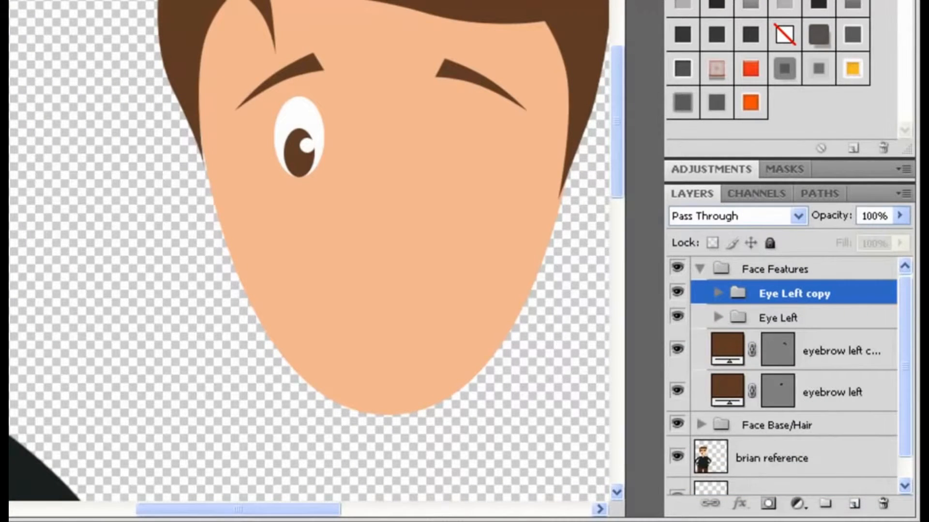
pyautogui.moveTo(294, 145); pyautogui.dragTo(459, 159)
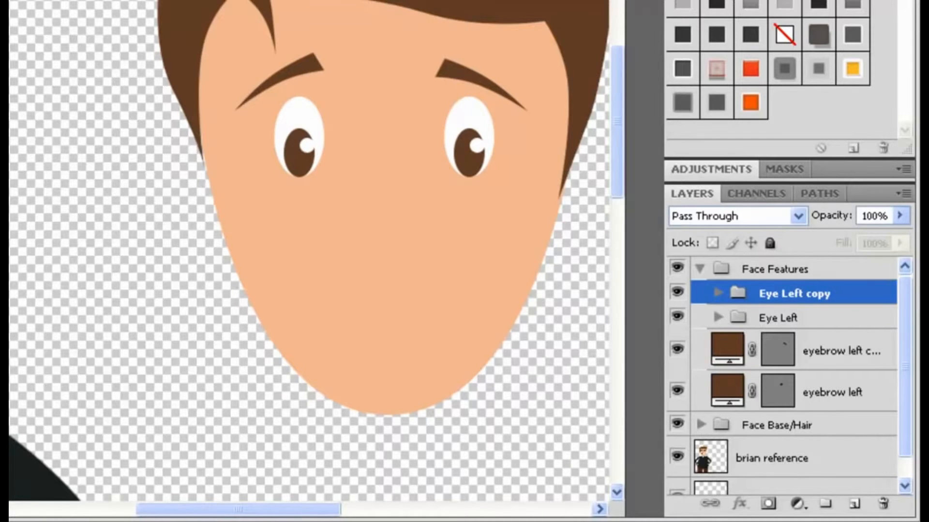
# Switch to the Brush tool and set it to a 3 px brush with 100% hardness.
pyautogui.hotkey('ctrl', '-')
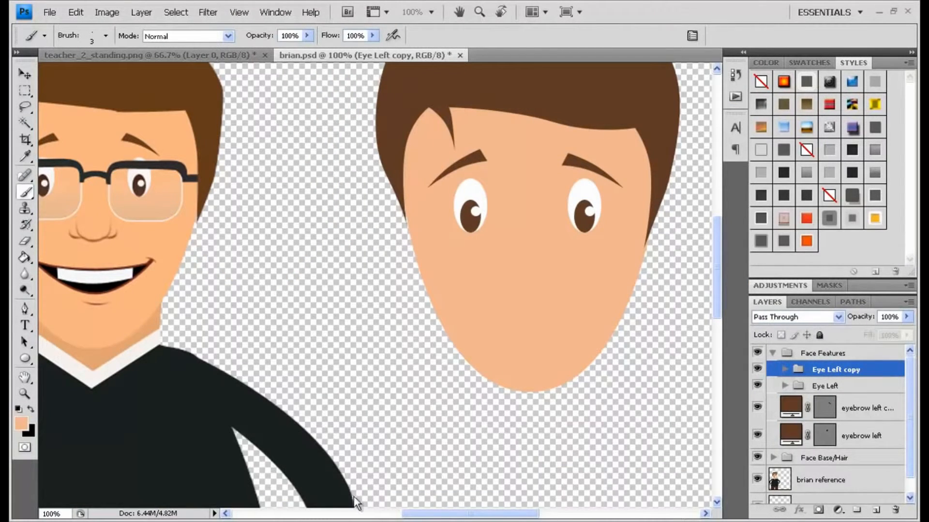
pyautogui.click(22, 308)
pyautogui.click(73, 303)
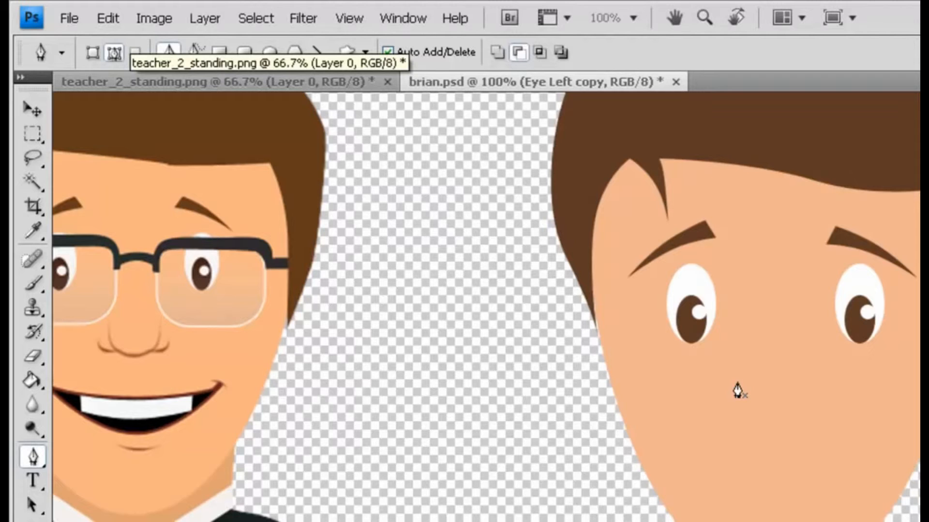
pyautogui.click(31, 285)
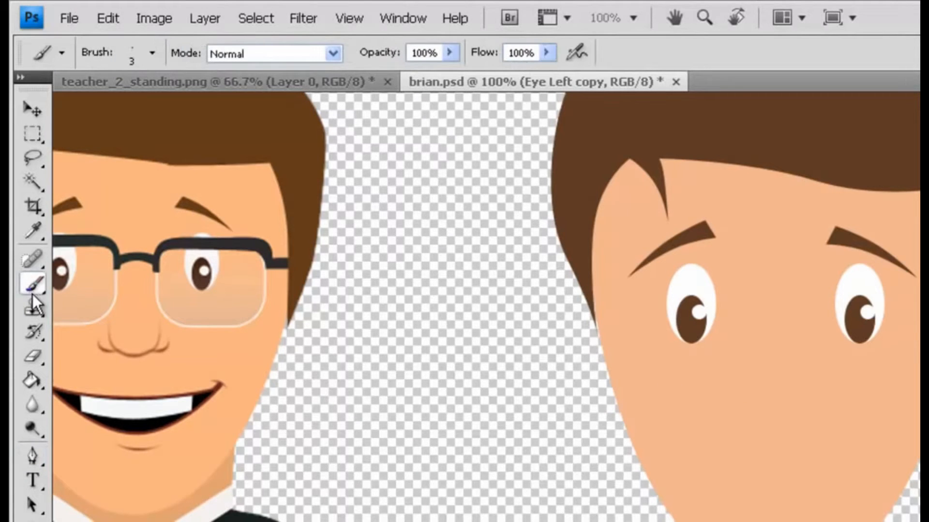
pyautogui.click(152, 52)
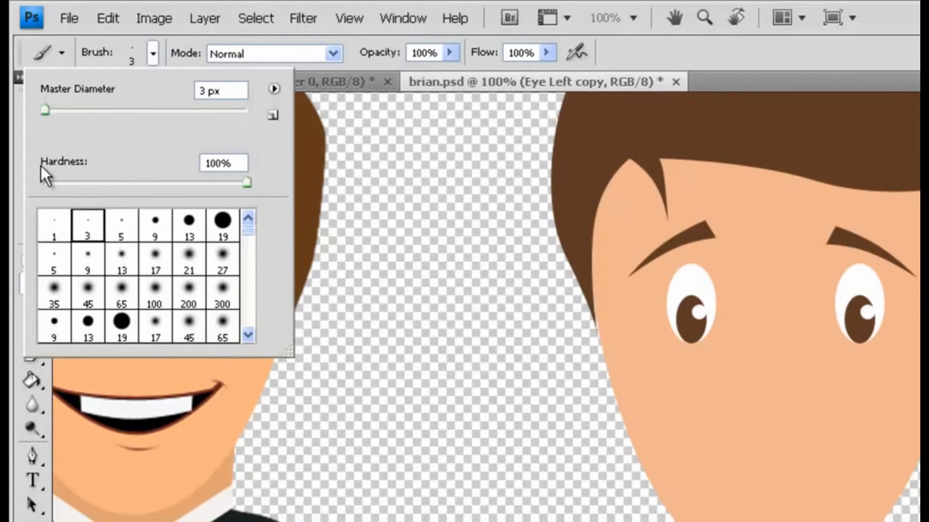
pyautogui.click(247, 184)
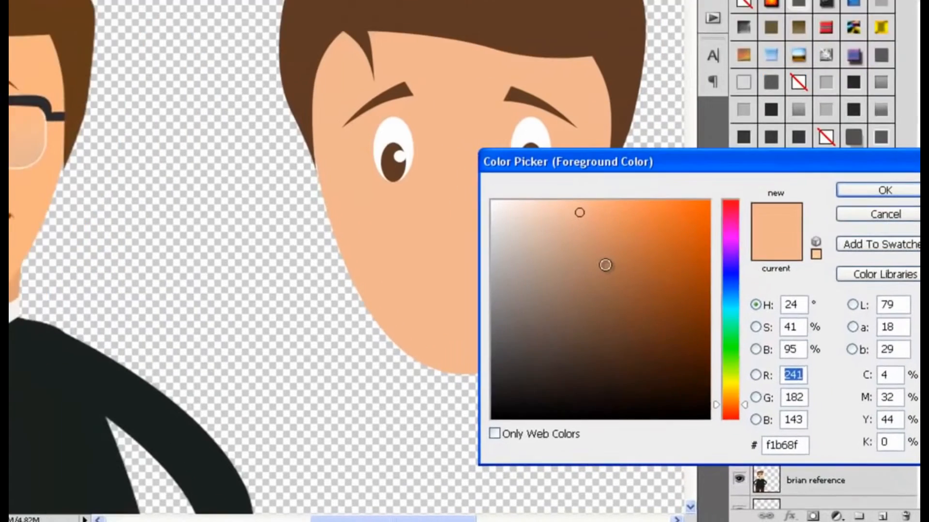
# Set the foreground colour to a darker skin brown, 9e6b48.
pyautogui.click(605, 265)
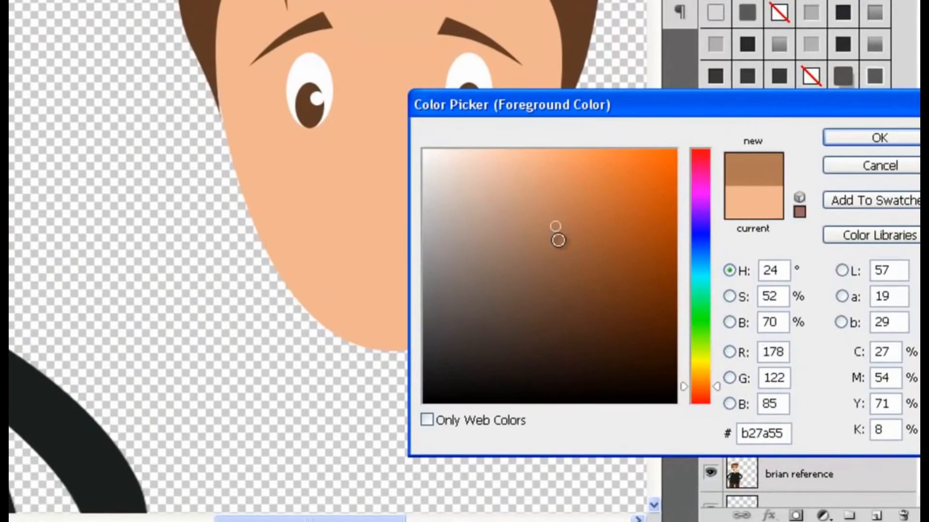
pyautogui.click(558, 241)
pyautogui.click(560, 246)
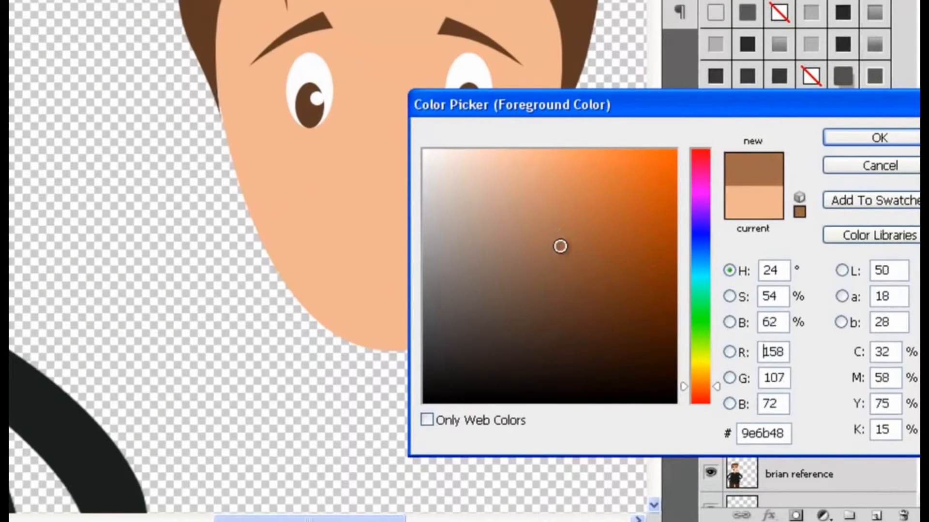
pyautogui.click(852, 140)
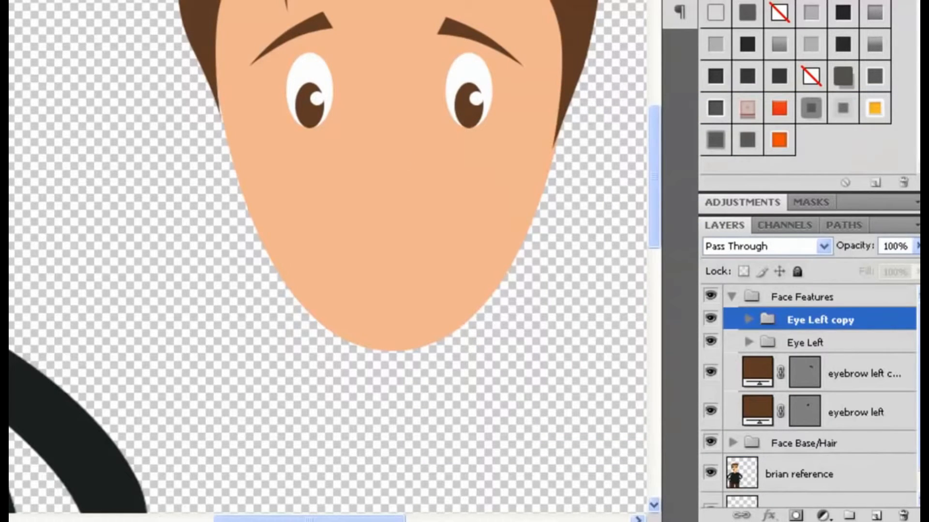
# Create a new group inside Face Features and name it Nose.
pyautogui.click(850, 515)
pyautogui.doubleClick(806, 320)
pyautogui.write('Nose')
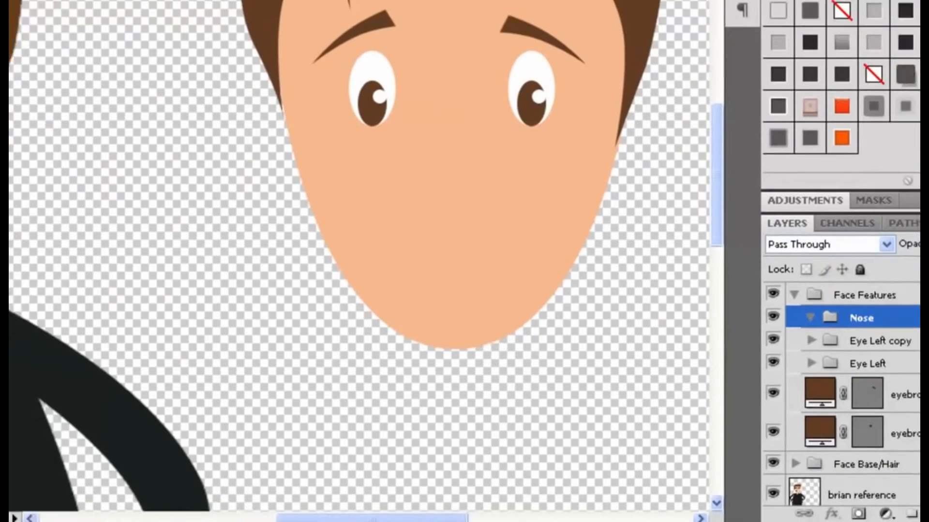
# Add a new layer in the Nose group and draw a straight pen path across the face below the eyes.
pyautogui.click(860, 509)
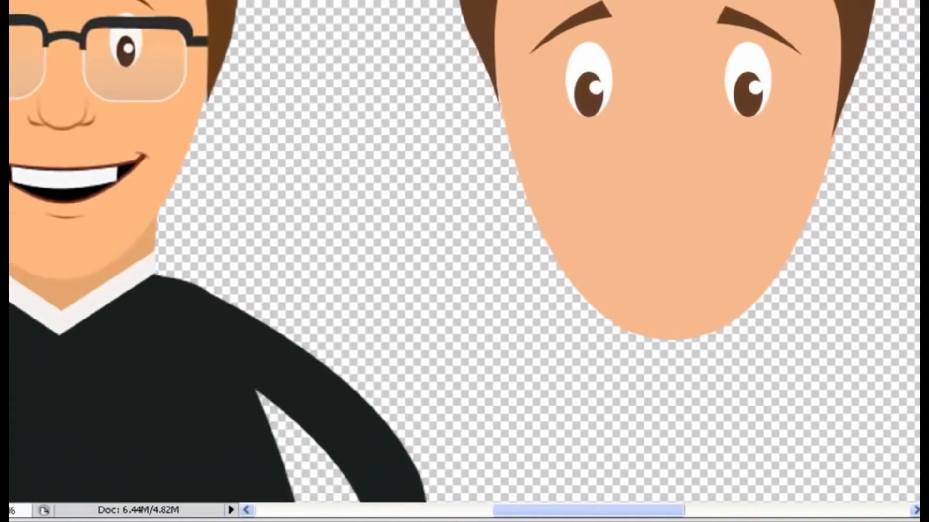
pyautogui.rightClick(32, 223)
pyautogui.click(104, 227)
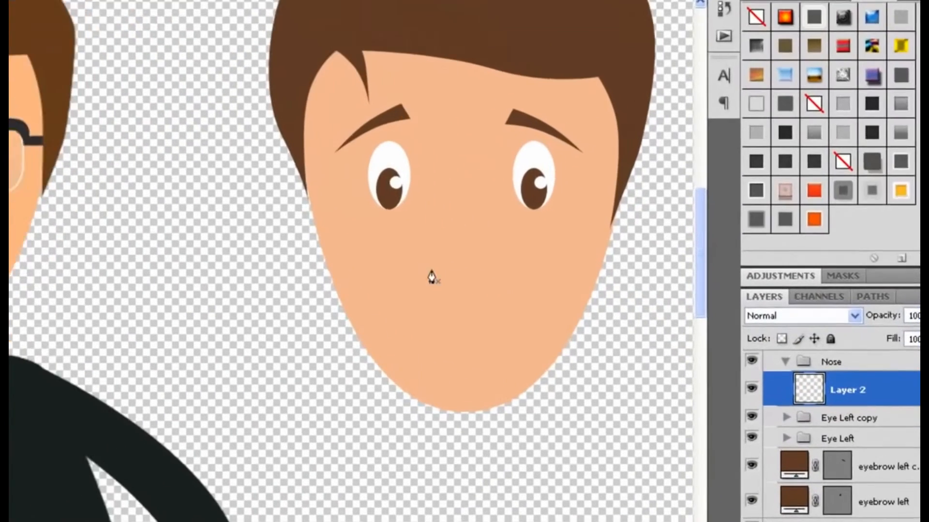
pyautogui.click(425, 270)
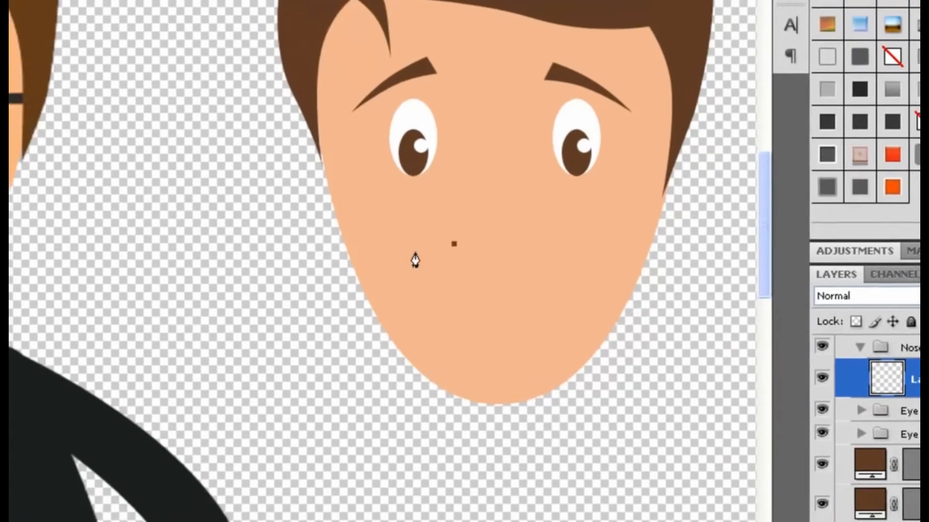
pyautogui.click(534, 243)
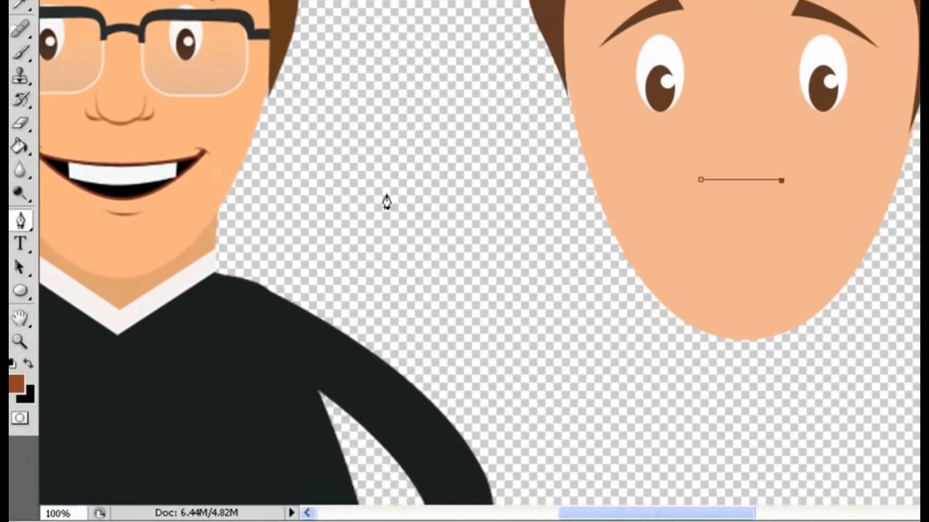
# Add an anchor point at the path's middle and reshape the path into a U-shaped nose curve.
pyautogui.click(32, 217)
pyautogui.click(105, 254)
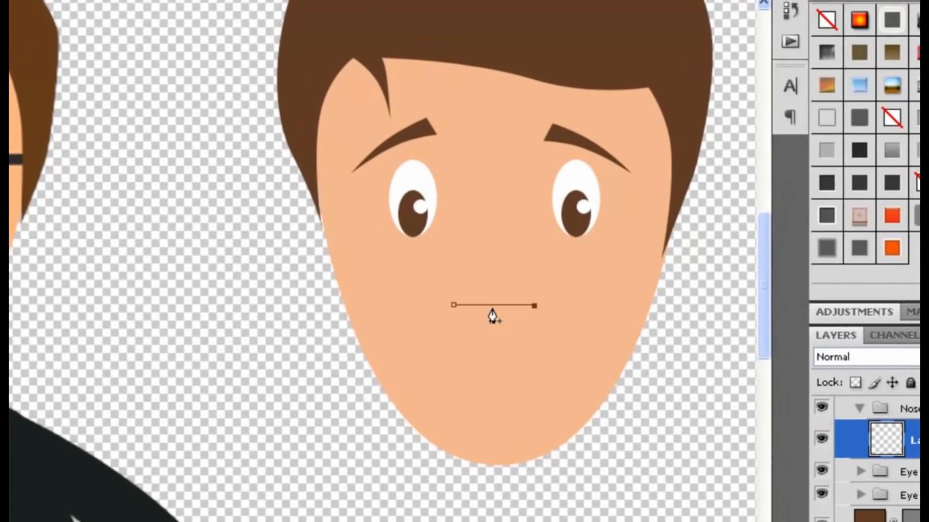
pyautogui.click(493, 306)
pyautogui.moveTo(495, 334); pyautogui.dragTo(492, 333)
pyautogui.moveTo(454, 305); pyautogui.dragTo(466, 289)
pyautogui.moveTo(534, 305); pyautogui.dragTo(510, 281)
pyautogui.moveTo(513, 334); pyautogui.dragTo(449, 334)
pyautogui.click(493, 334)
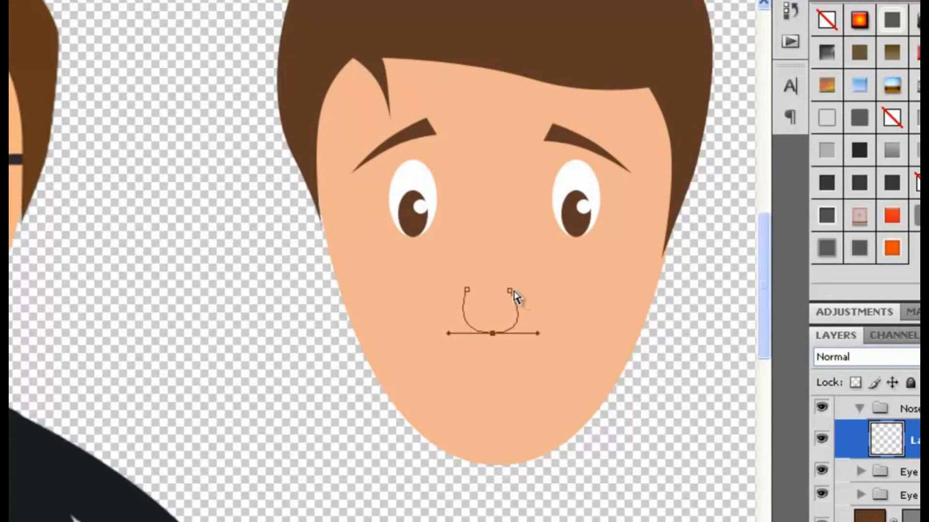
pyautogui.moveTo(508, 290); pyautogui.dragTo(462, 280)
pyautogui.moveTo(522, 289); pyautogui.dragTo(524, 284)
# Stroke the nose path with the Brush with Simulate Pressure on, then hide the path.
pyautogui.rightClick(492, 332)
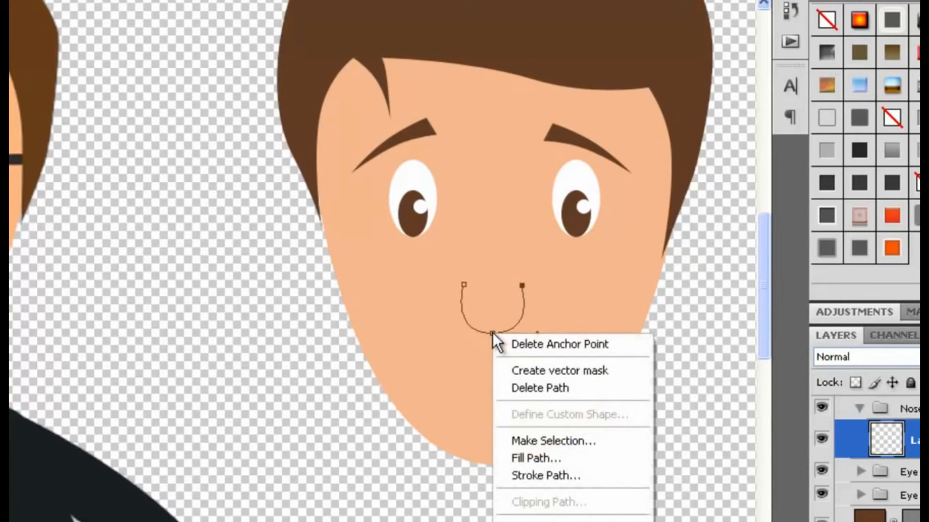
pyautogui.click(546, 474)
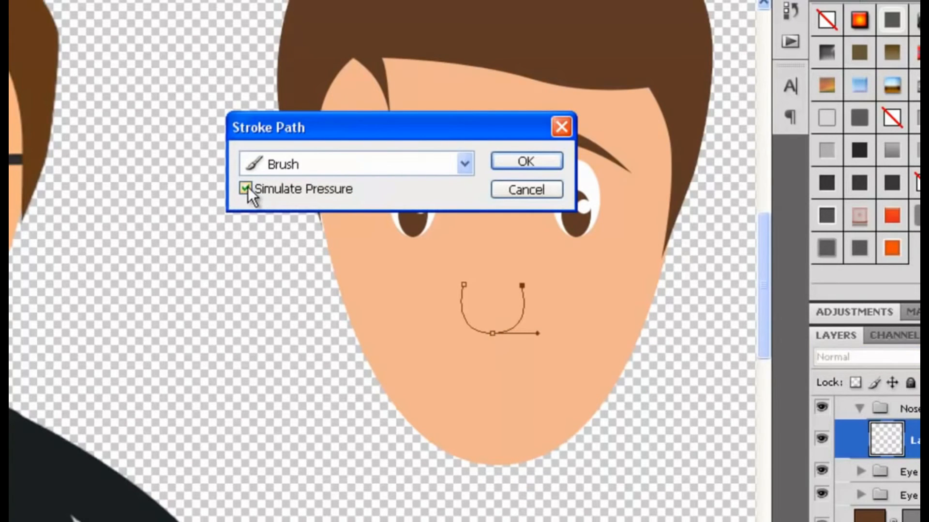
pyautogui.click(466, 163)
pyautogui.click(466, 163)
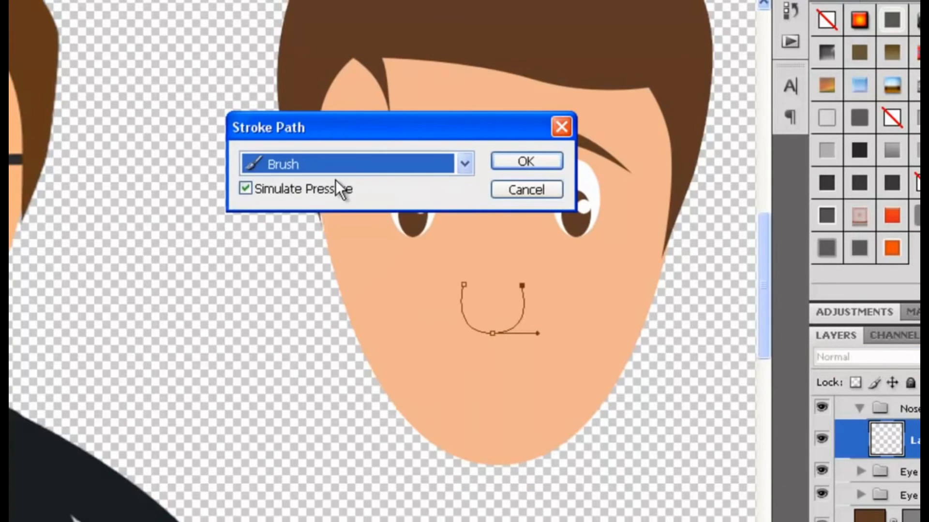
pyautogui.click(525, 161)
pyautogui.press('Return')
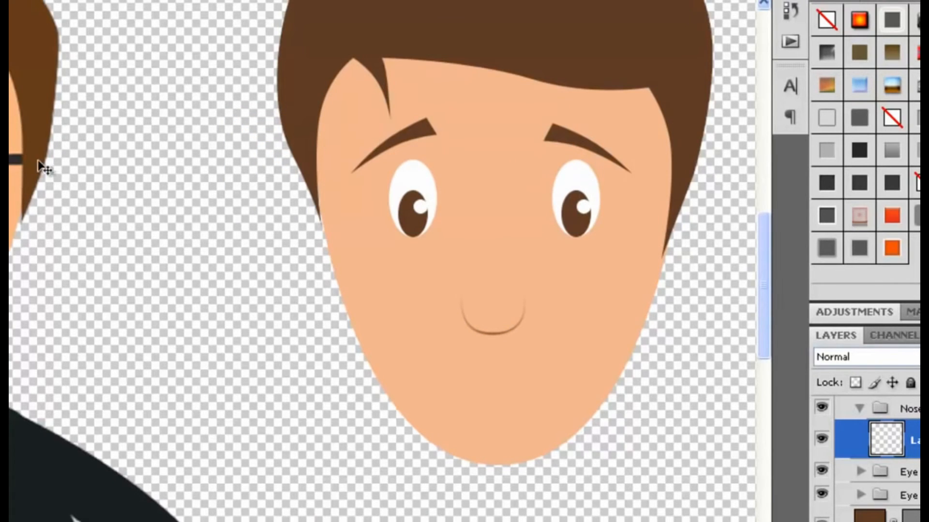
# Move the nose slightly lower and apply Free Transform to the Nose group.
pyautogui.moveTo(505, 261)
pyautogui.mouseDown()
pyautogui.moveTo(506, 247)
pyautogui.moveTo(512, 283)
pyautogui.moveTo(503, 282)
pyautogui.mouseUp()
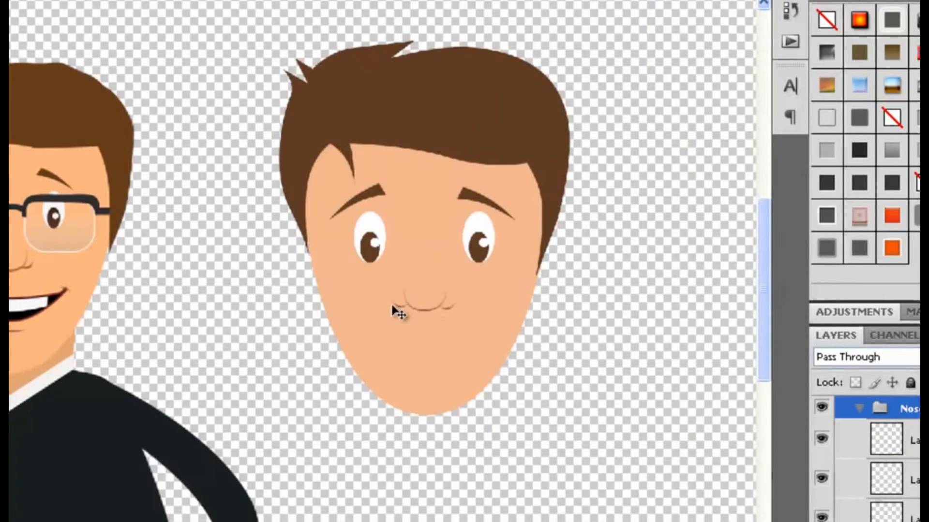
pyautogui.hotkey('ctrl', '+')
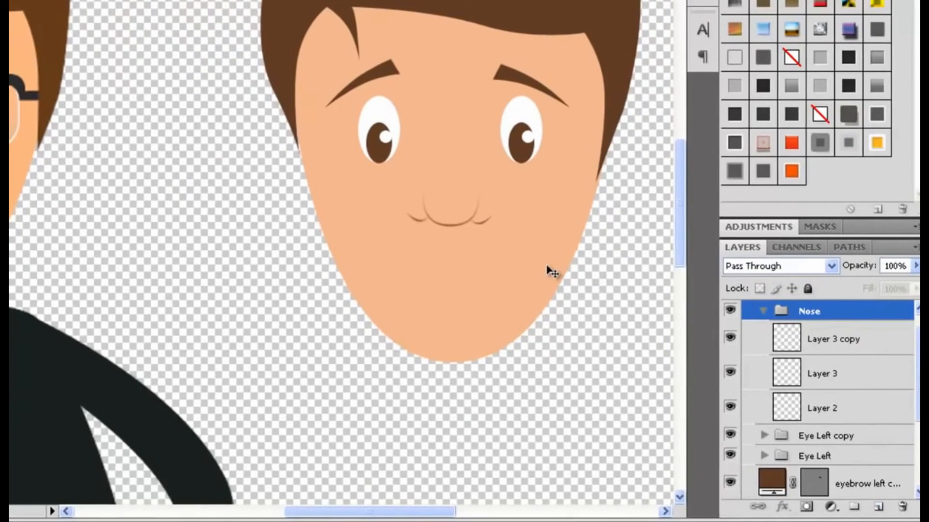
pyautogui.hotkey('ctrl', 't')
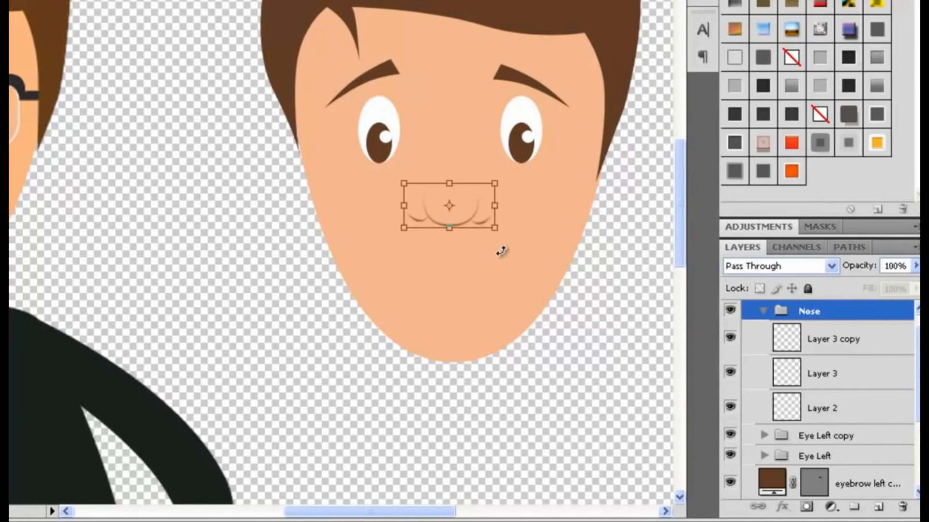
pyautogui.press('Return')
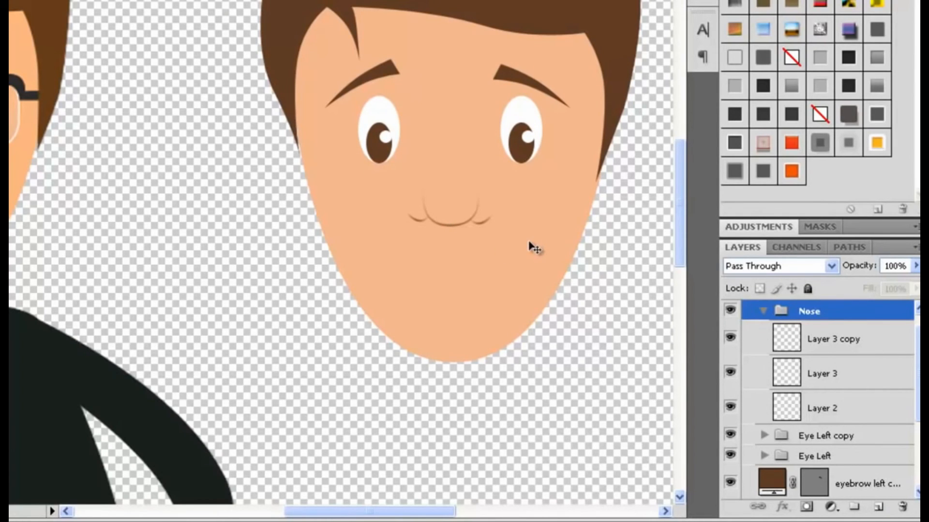